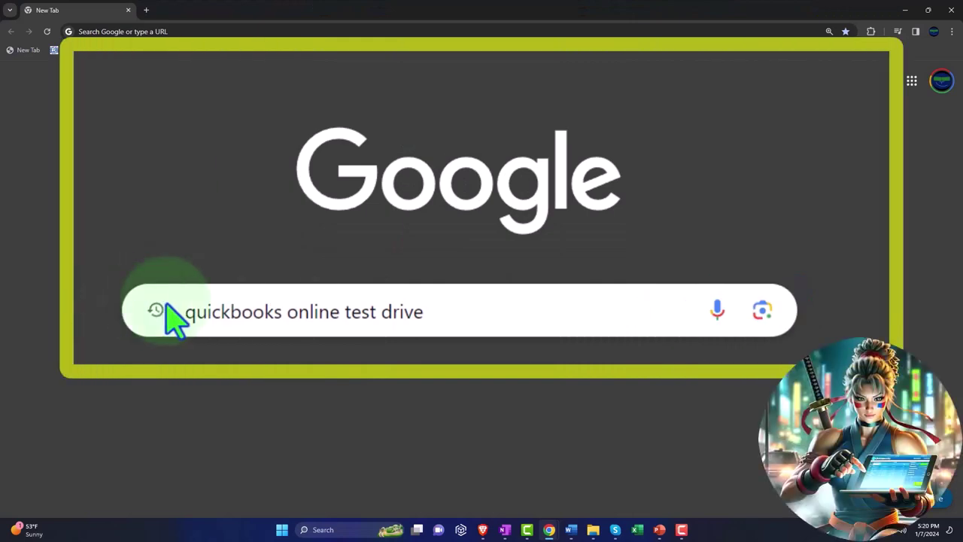
- Open the United States QuickBooks Online test drive through the "quickbooks online test drive" search, pass the robot check and dismiss the introductory prompts
key("Return")
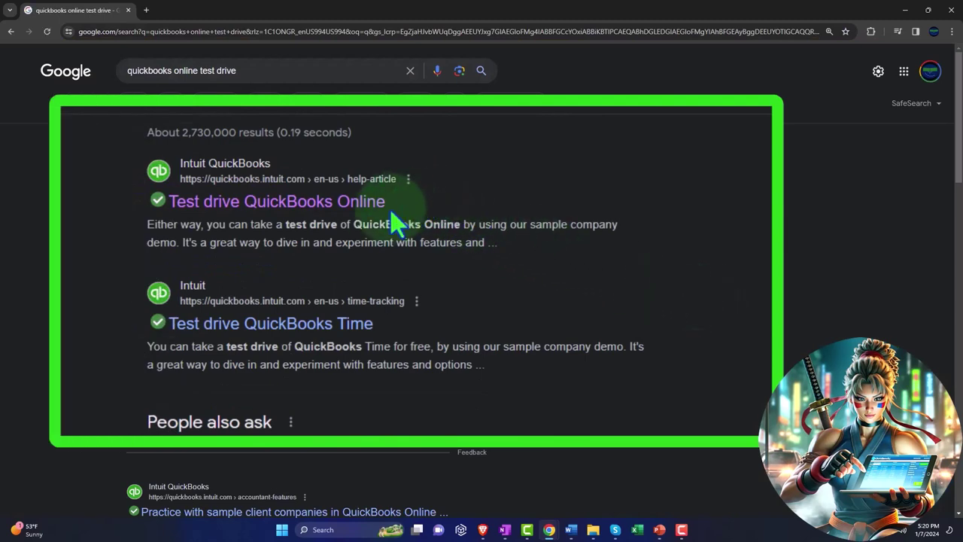
left_click(271, 194)
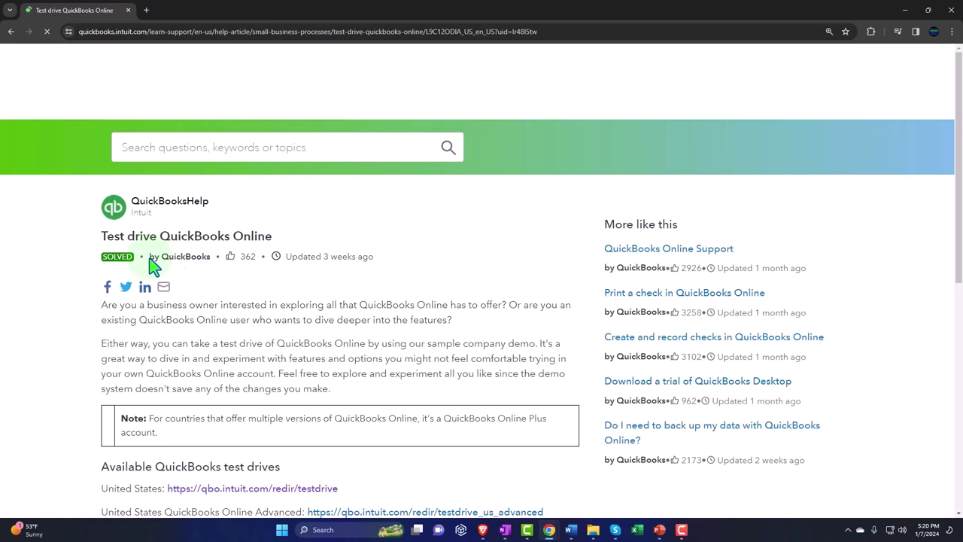
scroll(88, 294, "down", 3)
left_click(226, 289)
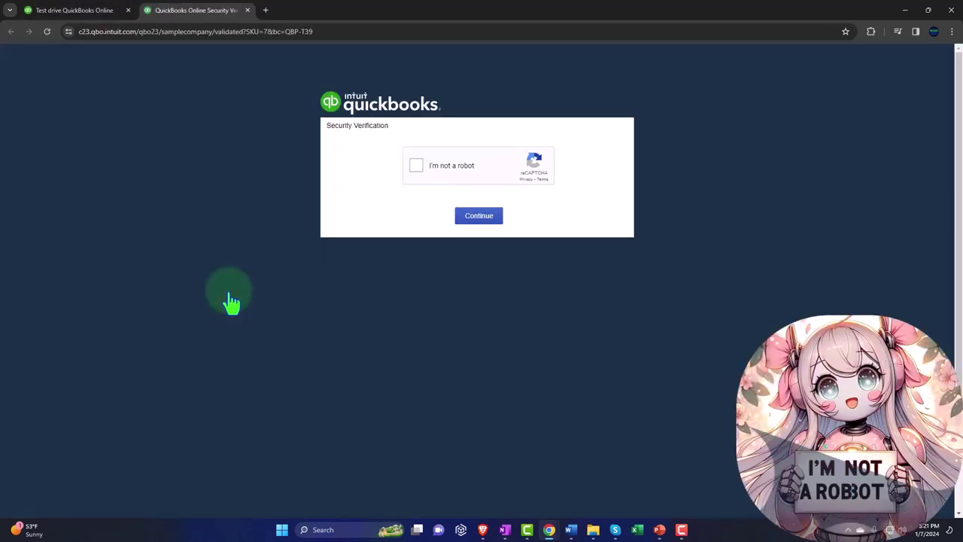
left_click(419, 167)
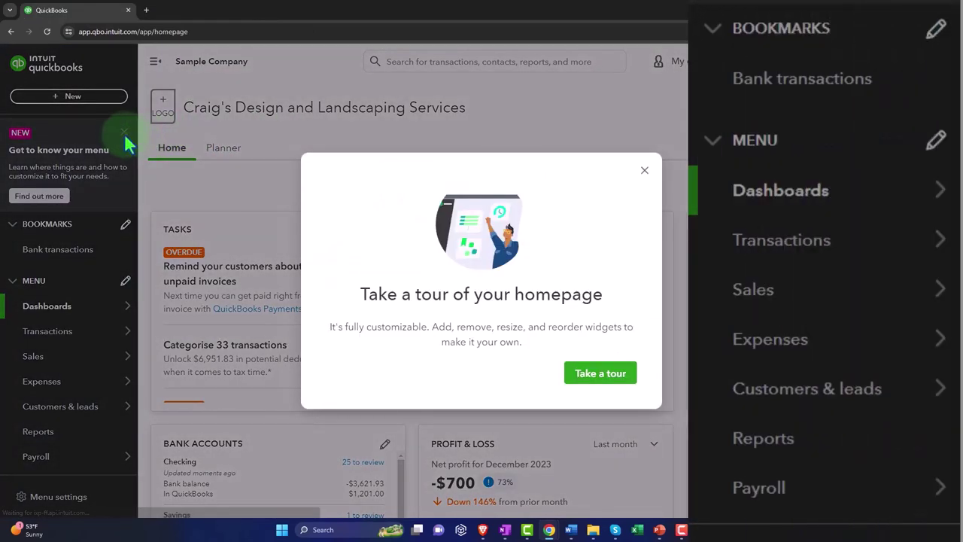
key("Escape")
left_click(128, 140)
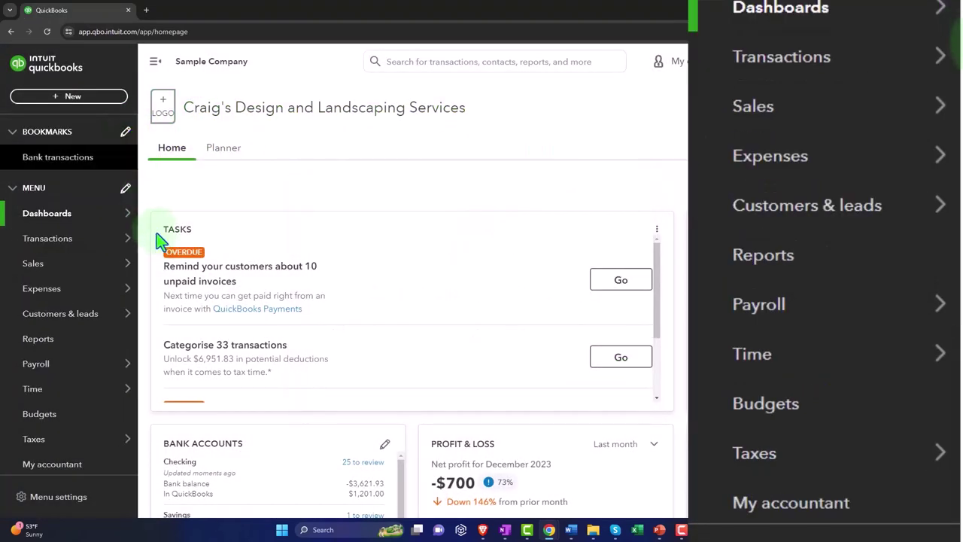
- Open the favorite Balance Sheet and Profit and Loss reports in separate new browser tabs
left_click(41, 340)
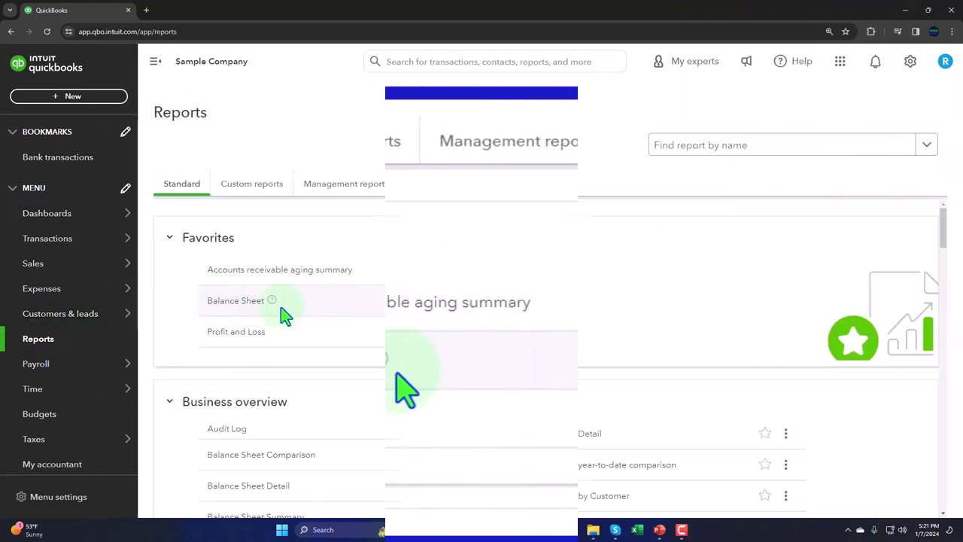
right_click(237, 302)
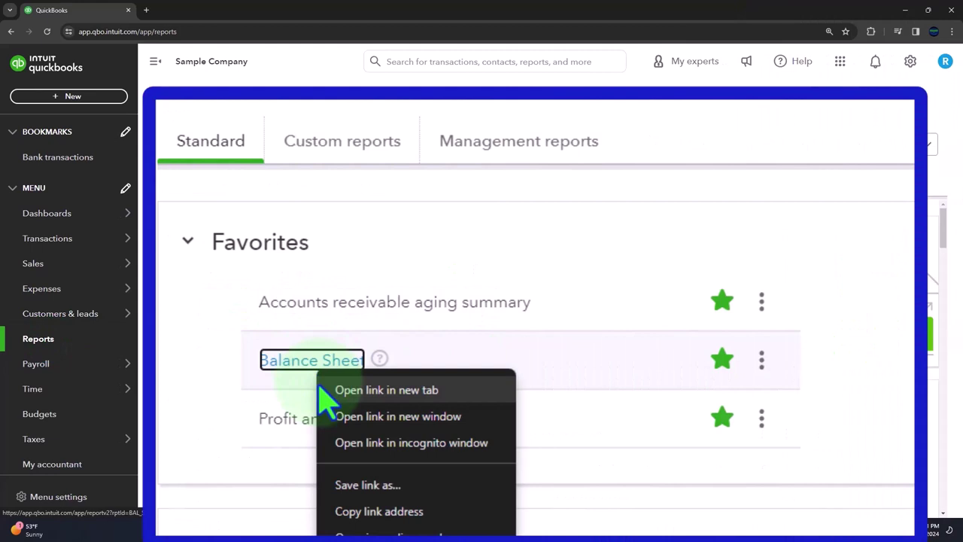
left_click(447, 392)
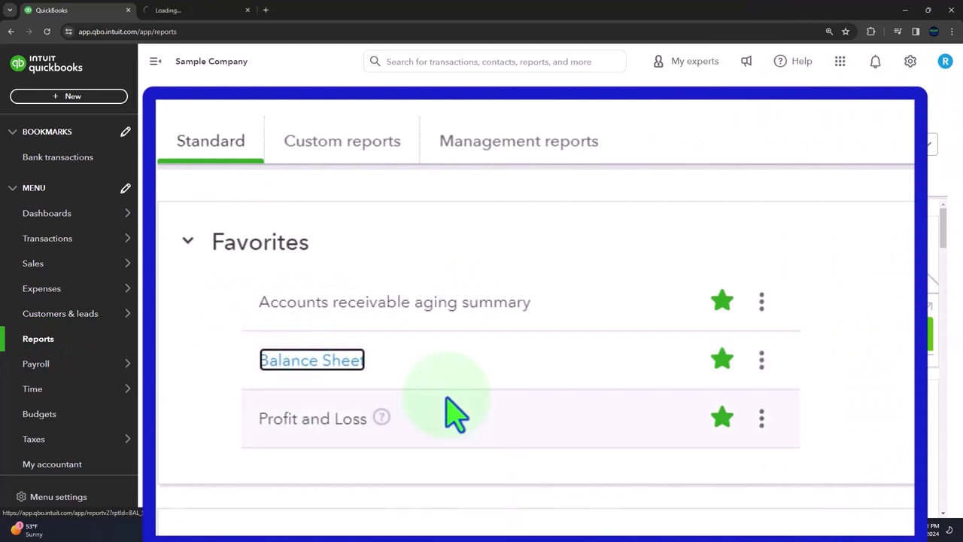
right_click(337, 420)
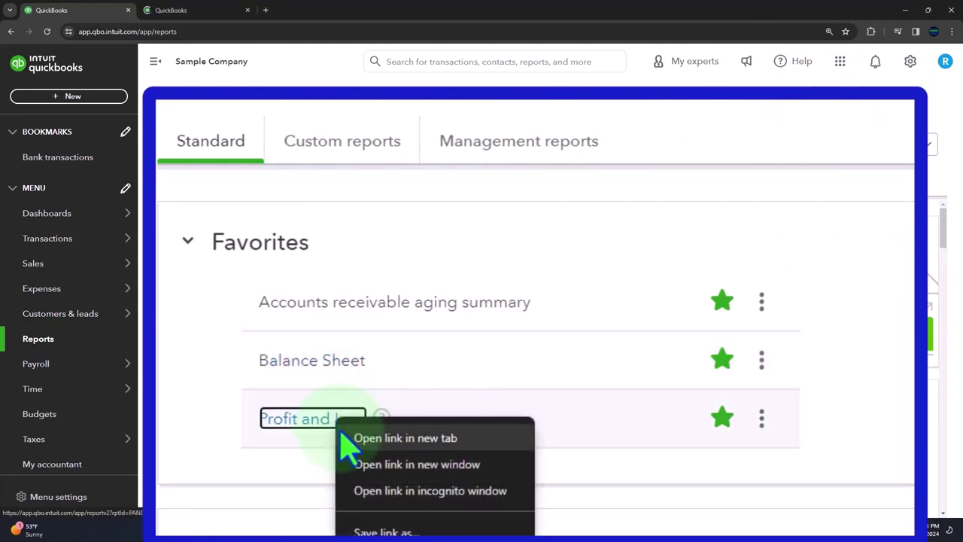
left_click(421, 438)
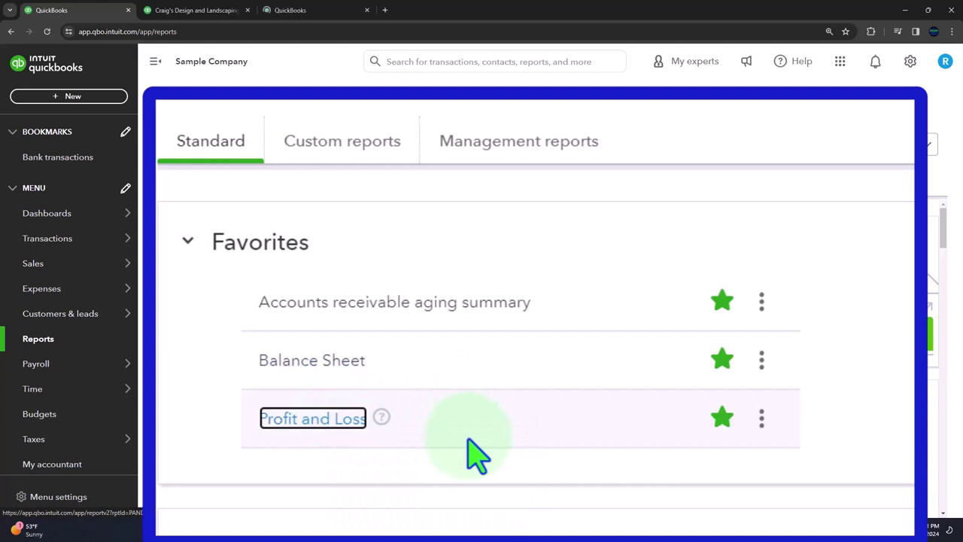
- Run the Balance Sheet report for 01/01/2023 to 12/31/2023 with the navigation menu collapsed
left_click(209, 14)
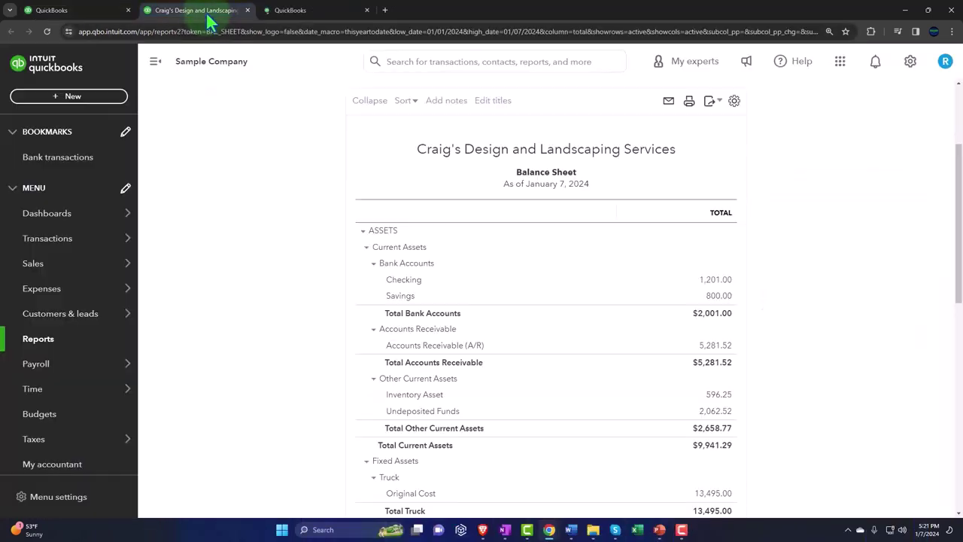
left_click(155, 62)
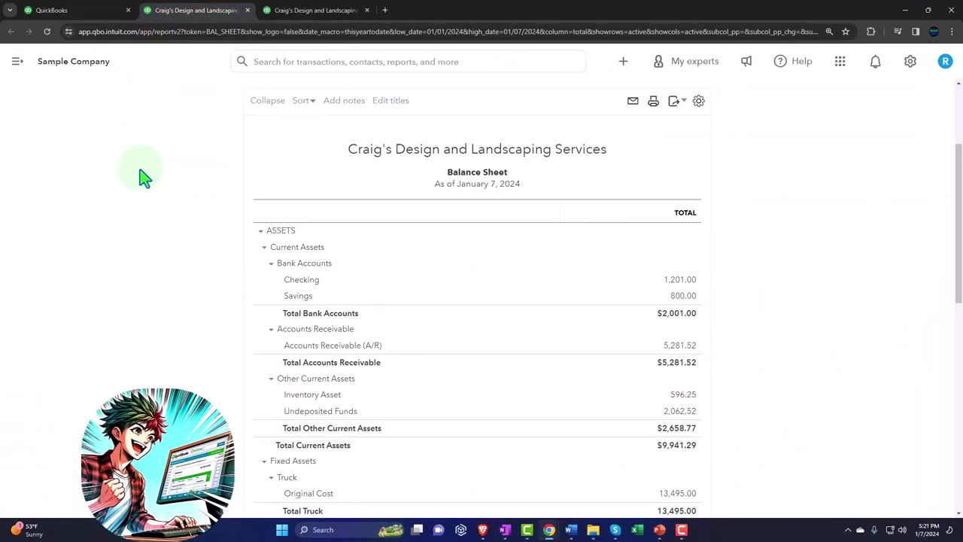
scroll(139, 245, "up", 3)
left_click(193, 159)
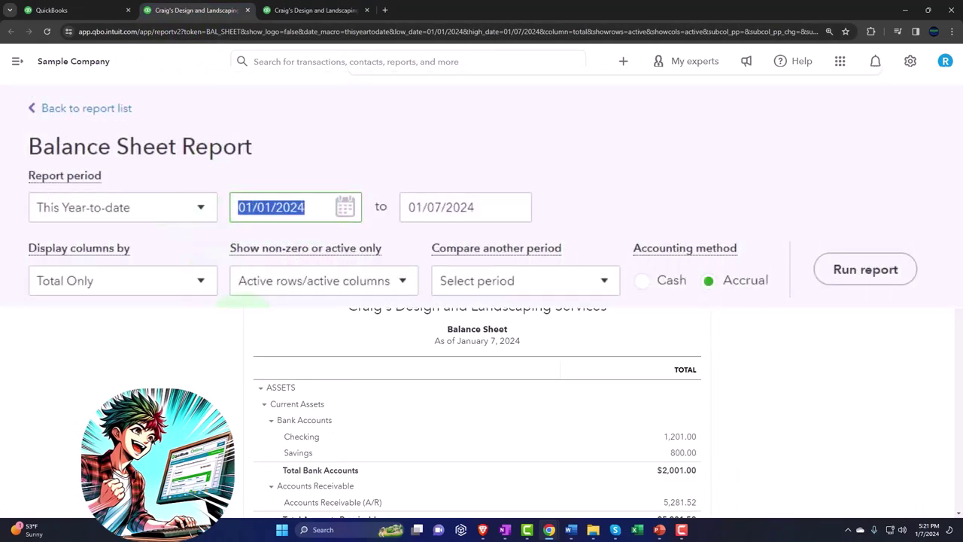
type("0")
type("1/01/2023")
key("Tab")
type("1")
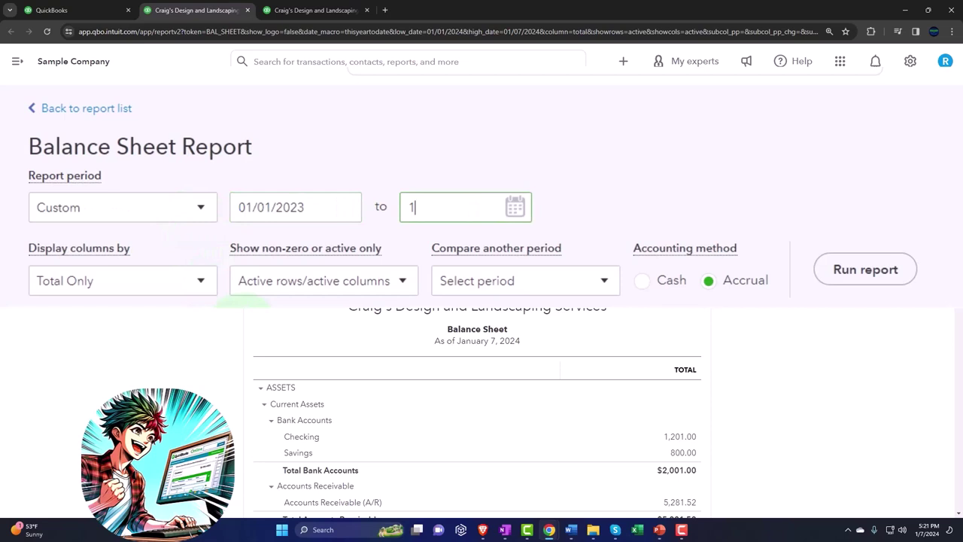
type("23123")
key("Tab")
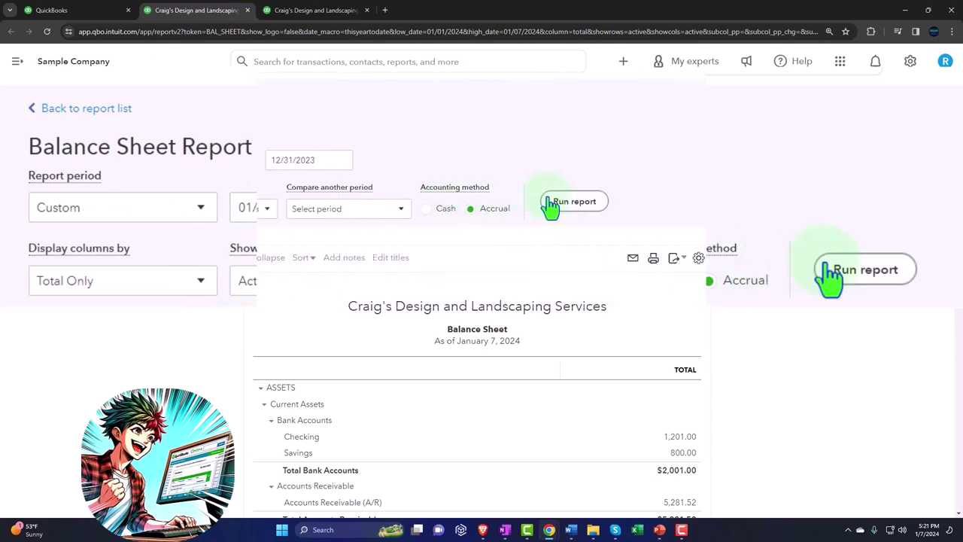
left_click(556, 205)
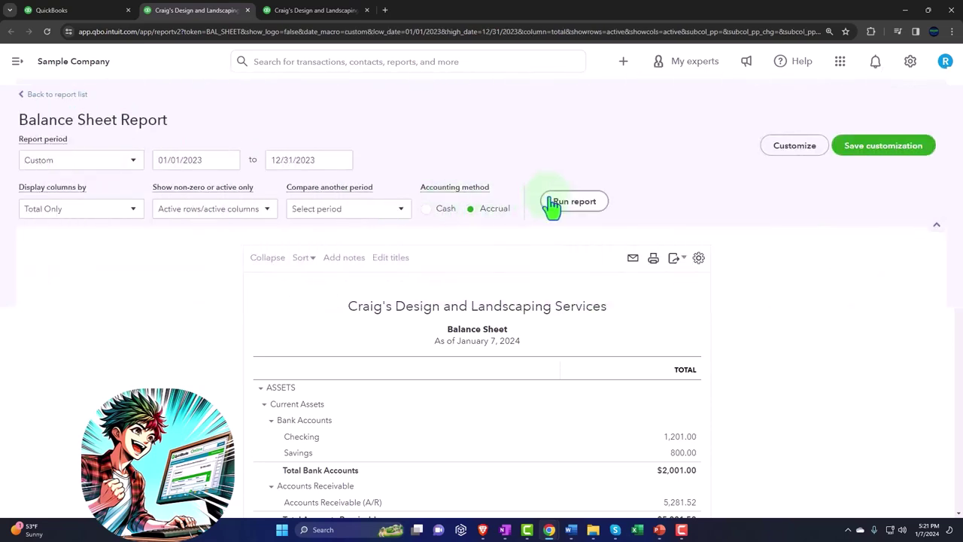
- Run the Profit and Loss report for 01/01/2023 to 12/31/2023 with the navigation menu collapsed
left_click(330, 17)
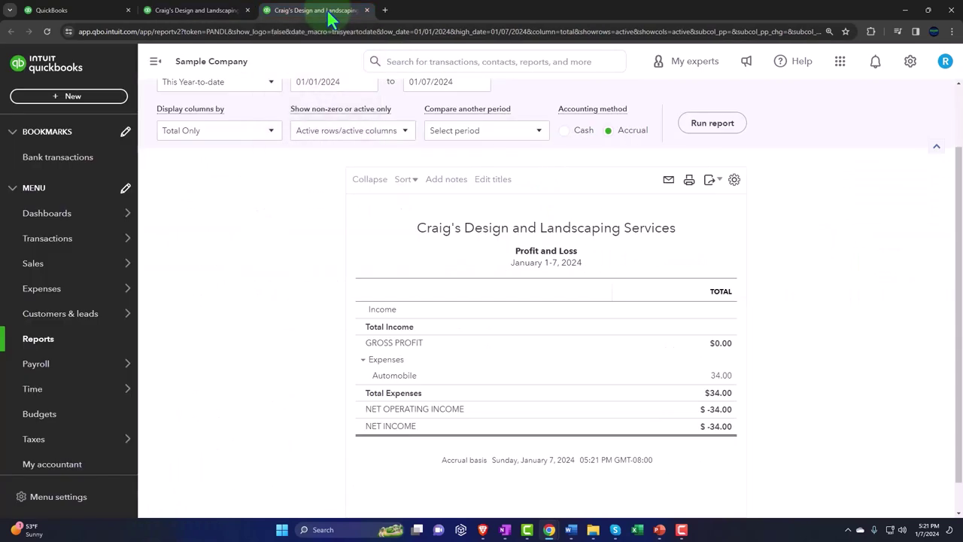
left_click(156, 66)
left_click(202, 164)
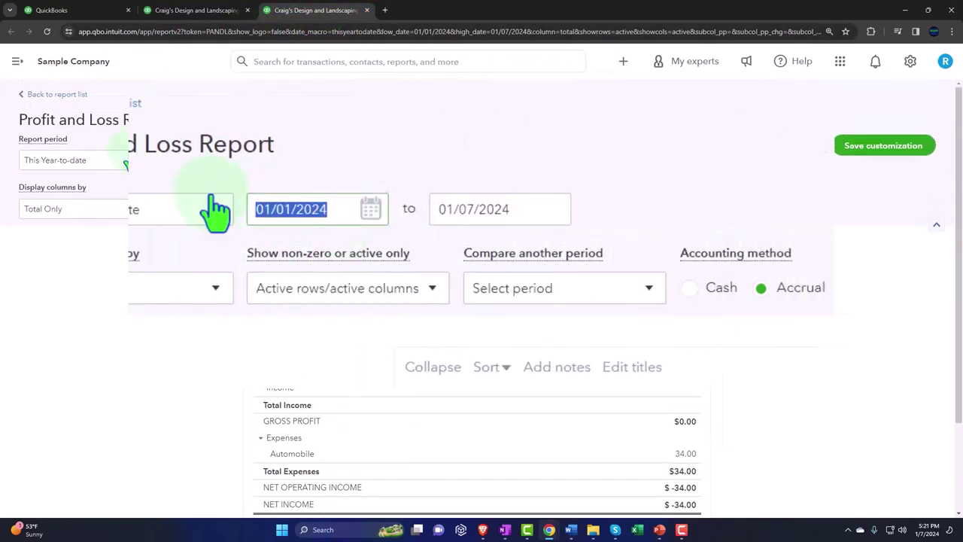
type("01")
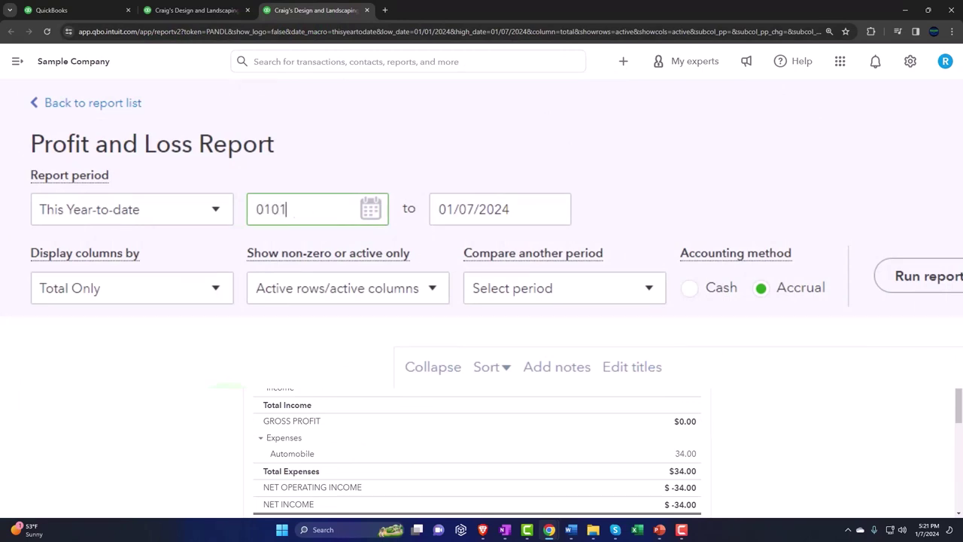
type("/01/2023")
key("Tab")
type("12/31/2023")
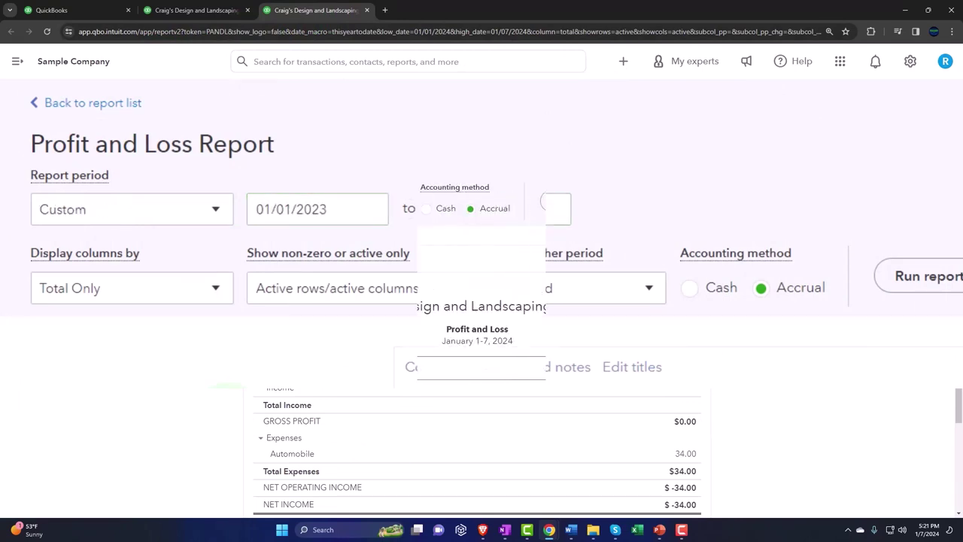
left_click(573, 210)
scroll(575, 216, "down", 2)
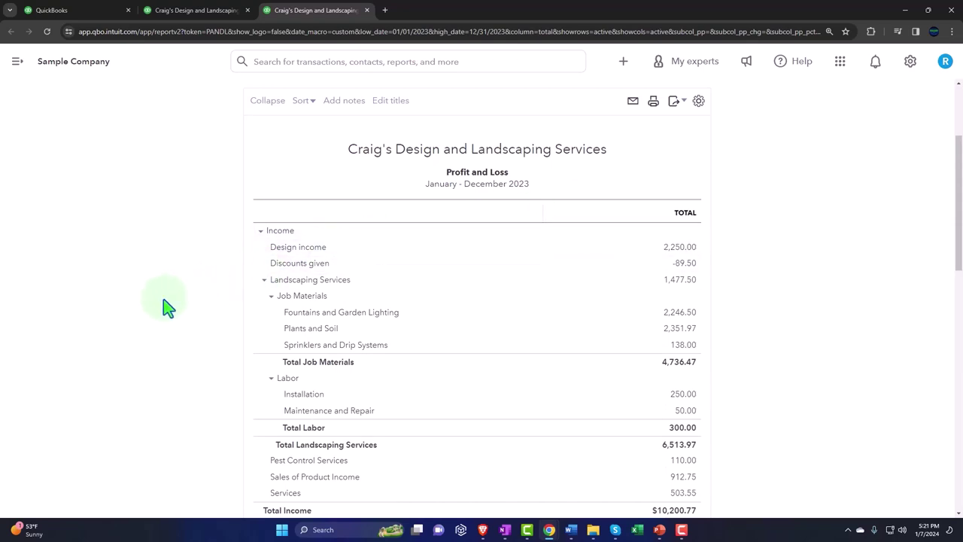
- Examine the report periods and amounts of the Profit and Loss and Balance Sheet reports
scroll(167, 307, "up", 2)
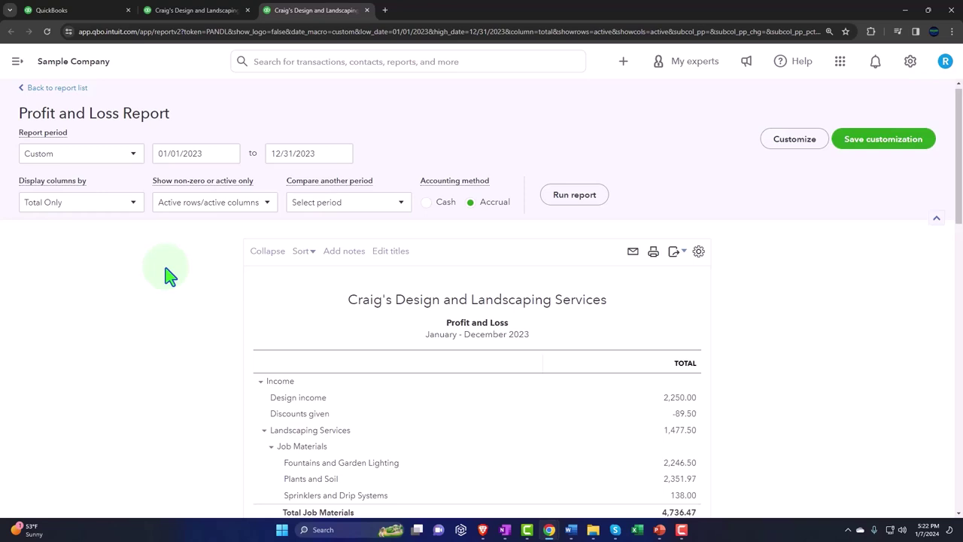
left_click(221, 158)
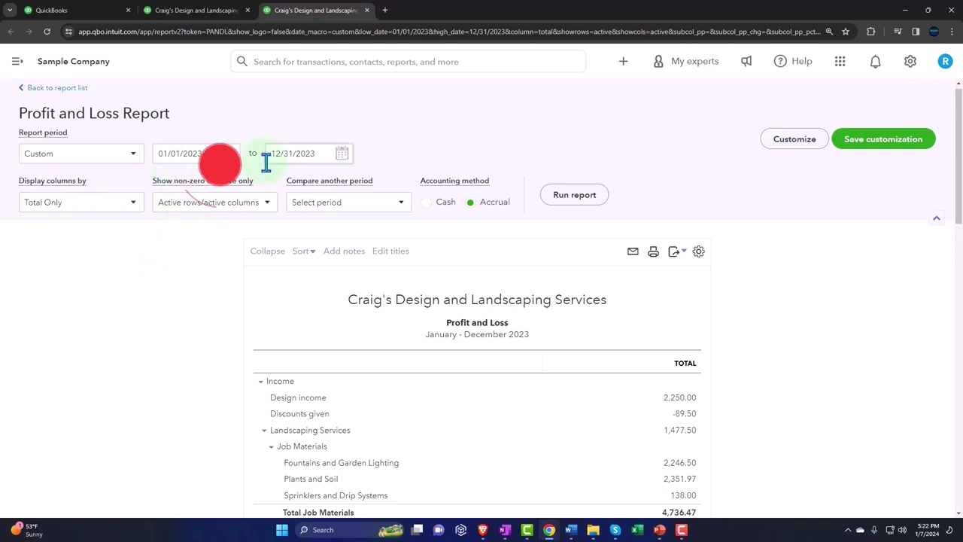
scroll(269, 172, "down", 3)
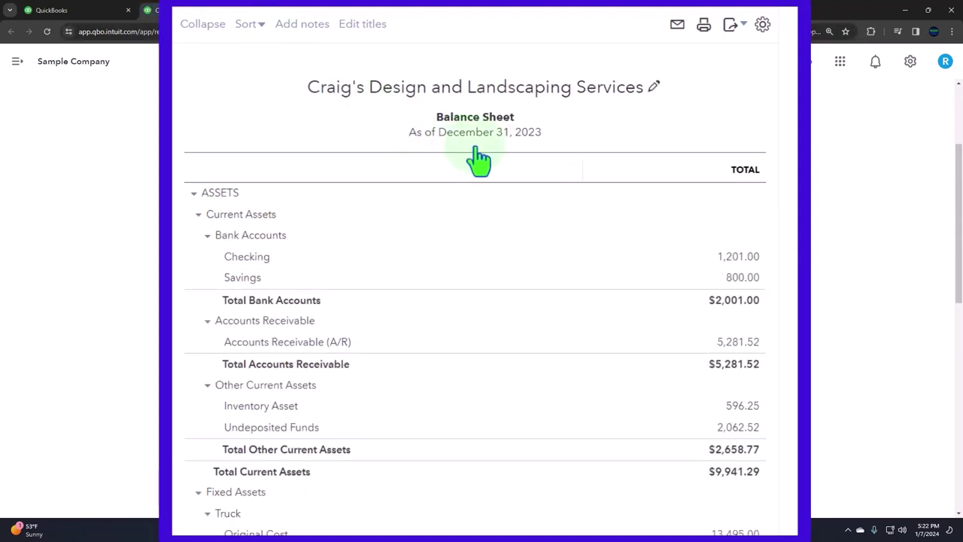
scroll(376, 166, "up", 2)
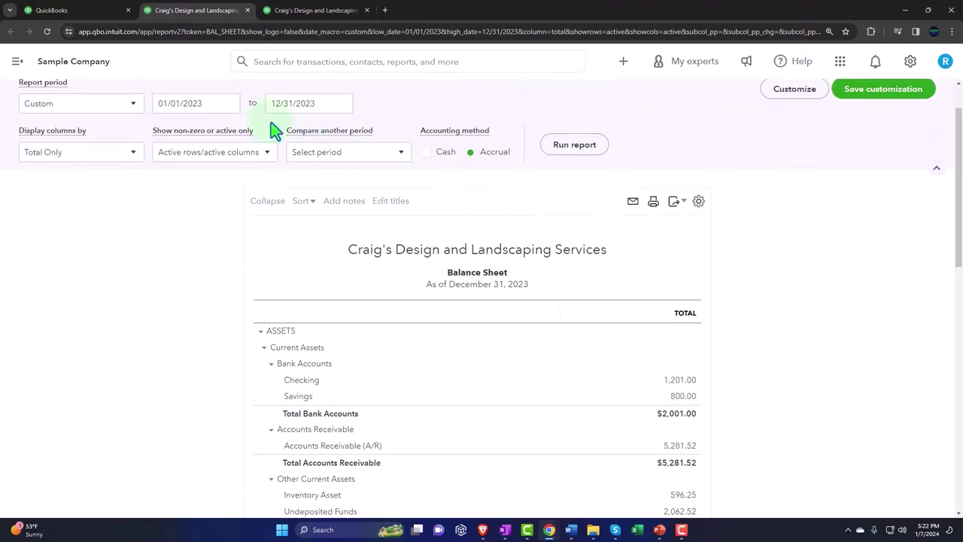
left_click(263, 122)
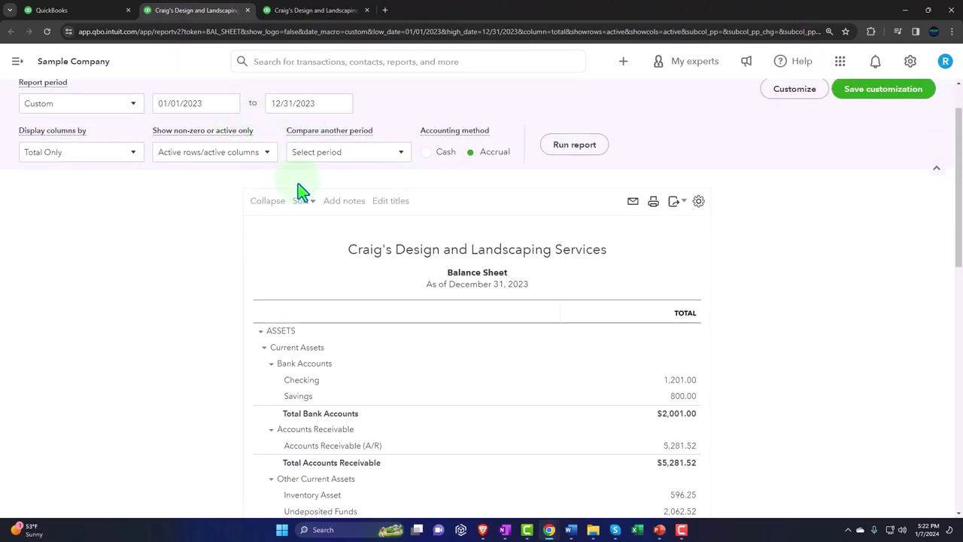
scroll(338, 226, "down", 2)
left_click(677, 282)
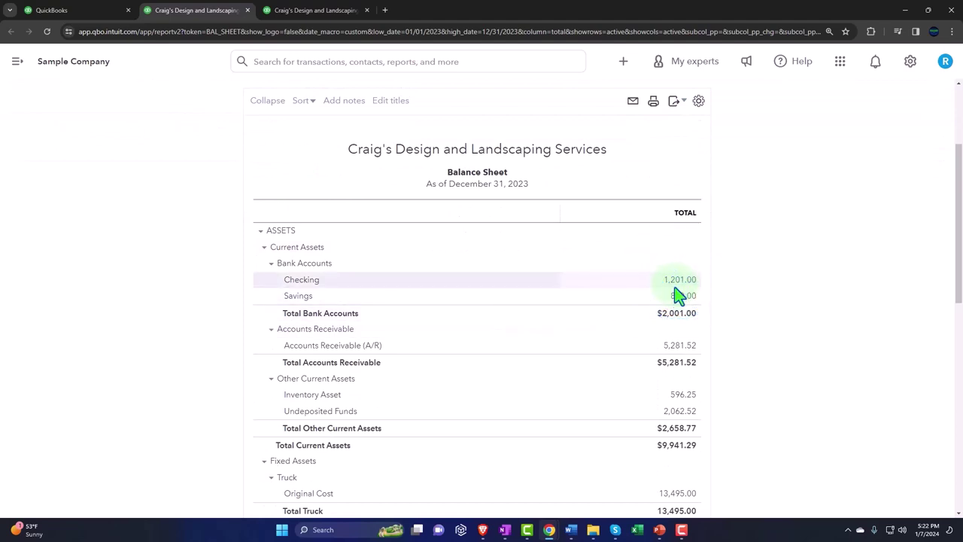
scroll(681, 293, "up", 2)
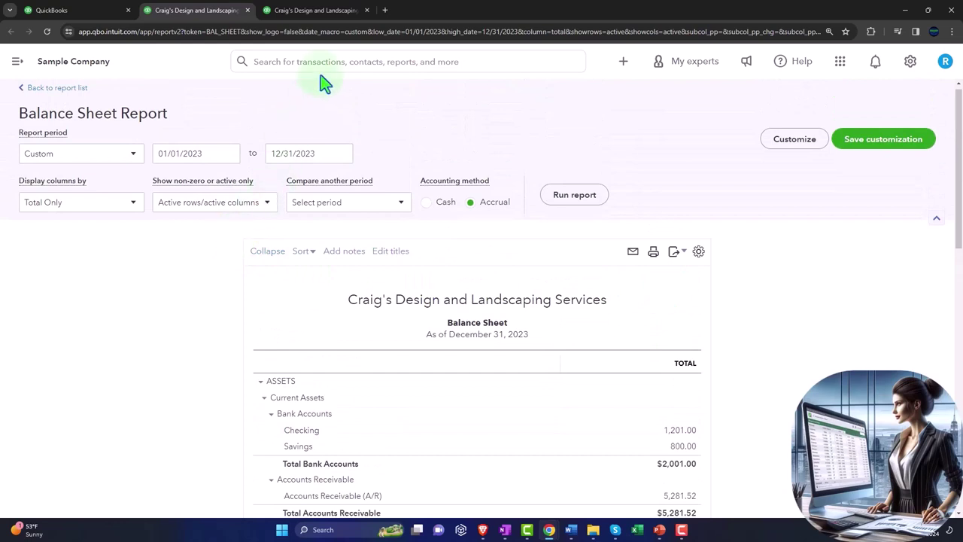
left_click(320, 16)
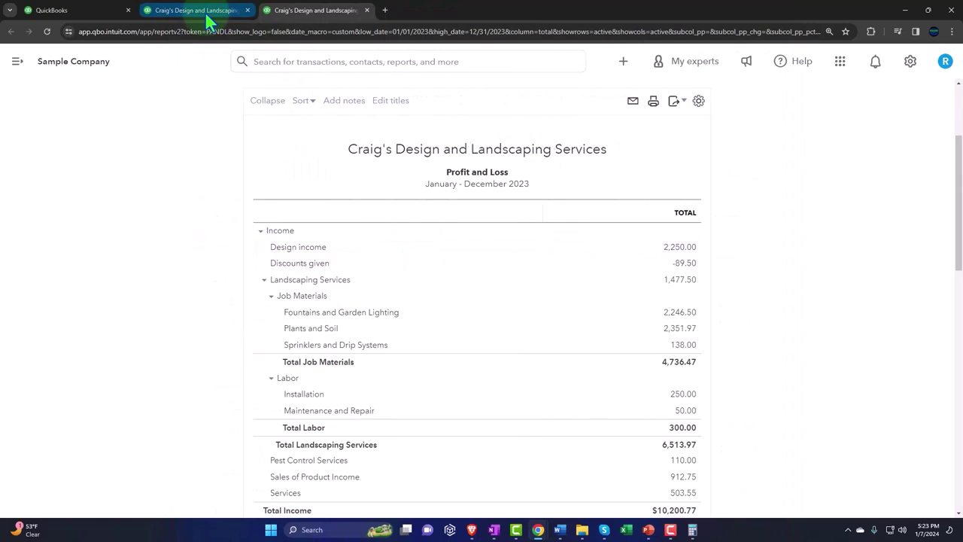
- Add the % of Column comparison to the Balance Sheet, rerun the report and check the percentages for assets, liabilities and equity
left_click(208, 15)
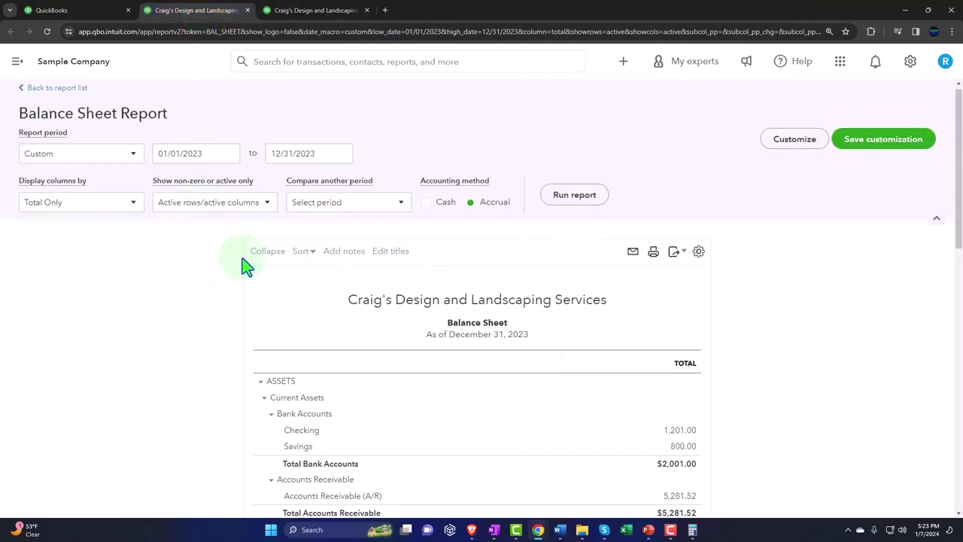
left_click(400, 203)
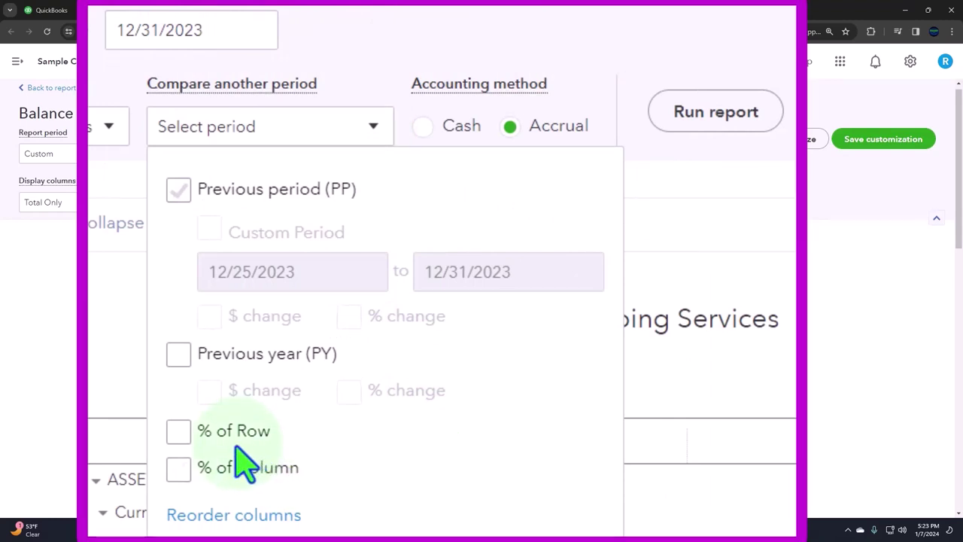
left_click(179, 470)
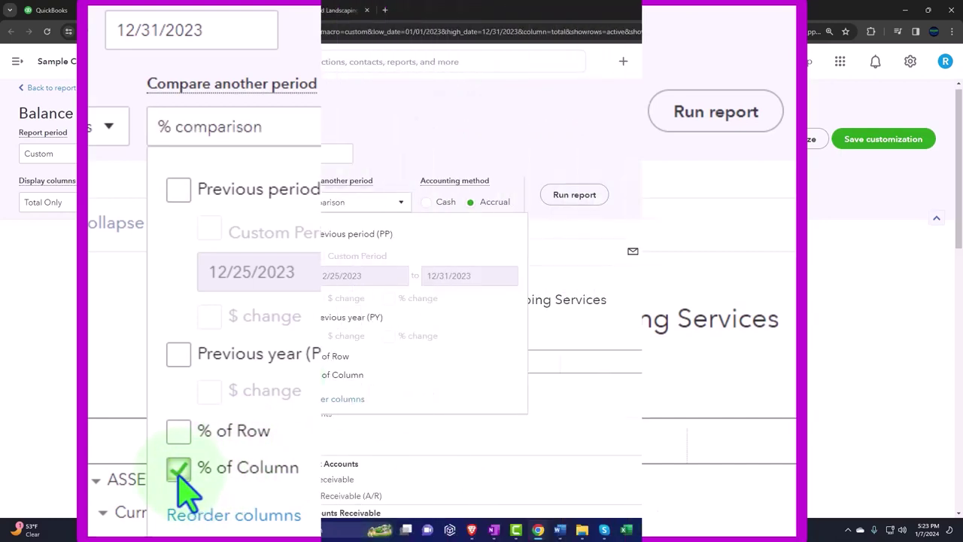
left_click(728, 217)
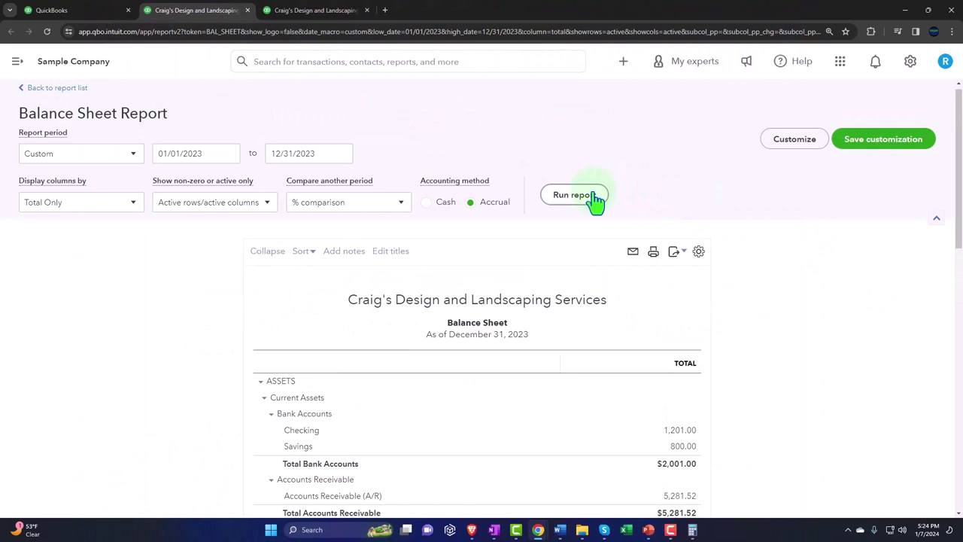
left_click(581, 189)
scroll(602, 217, "down", 3)
scroll(617, 258, "down", 8)
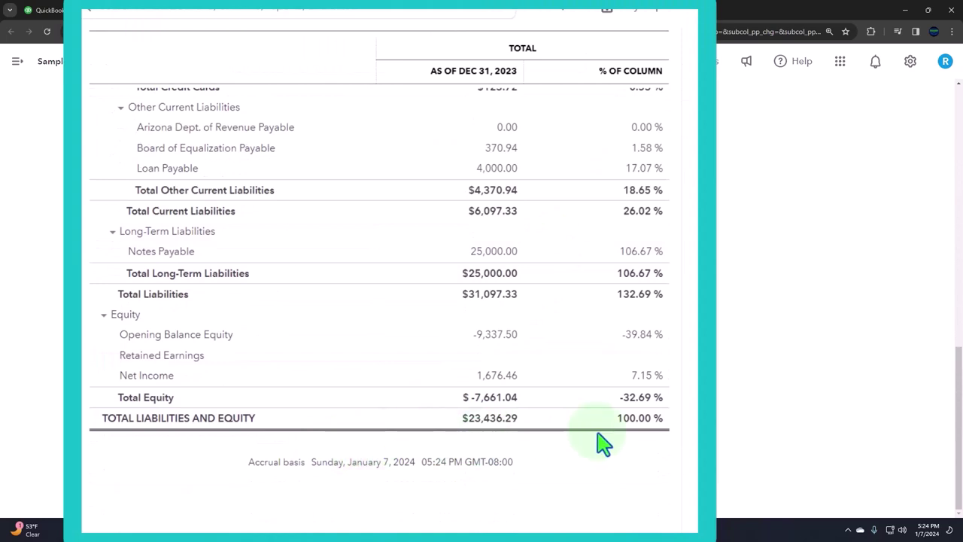
scroll(512, 440, "up", 5)
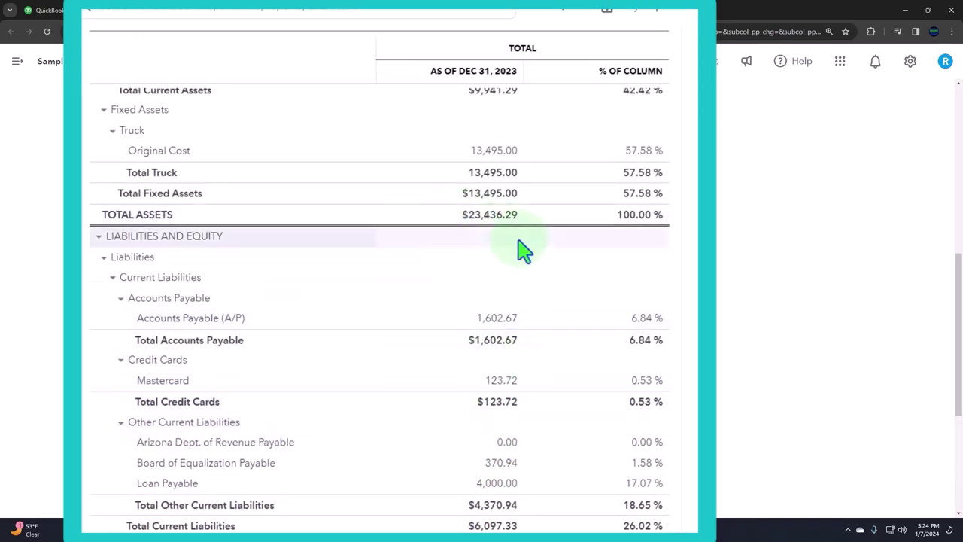
- Divide the Total Bank Accounts amount of 2,001 by Total Assets of 23,436.29 in Calculator to verify its % of Column, then put the calculator away
scroll(522, 251, "up", 3)
scroll(550, 275, "up", 3)
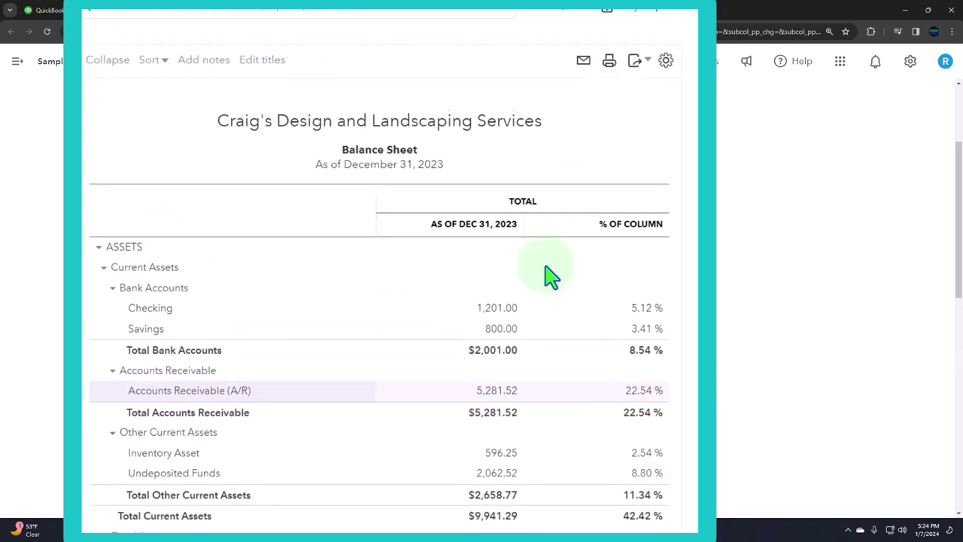
scroll(550, 275, "down", 2)
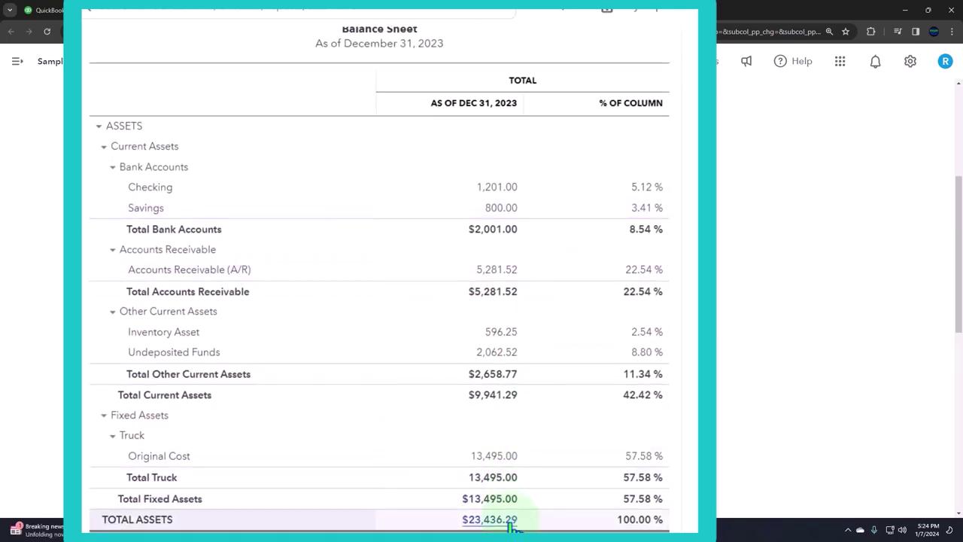
left_click(805, 226)
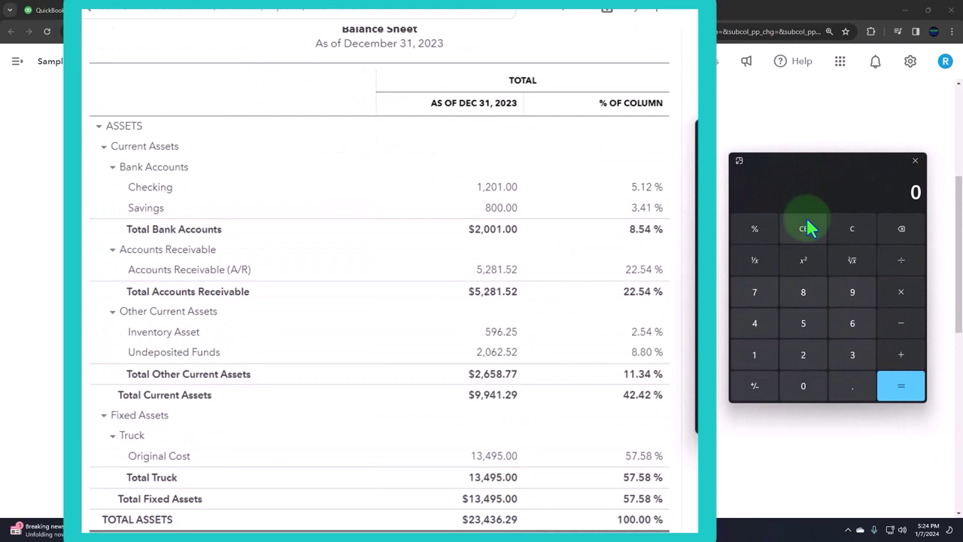
left_click(554, 247)
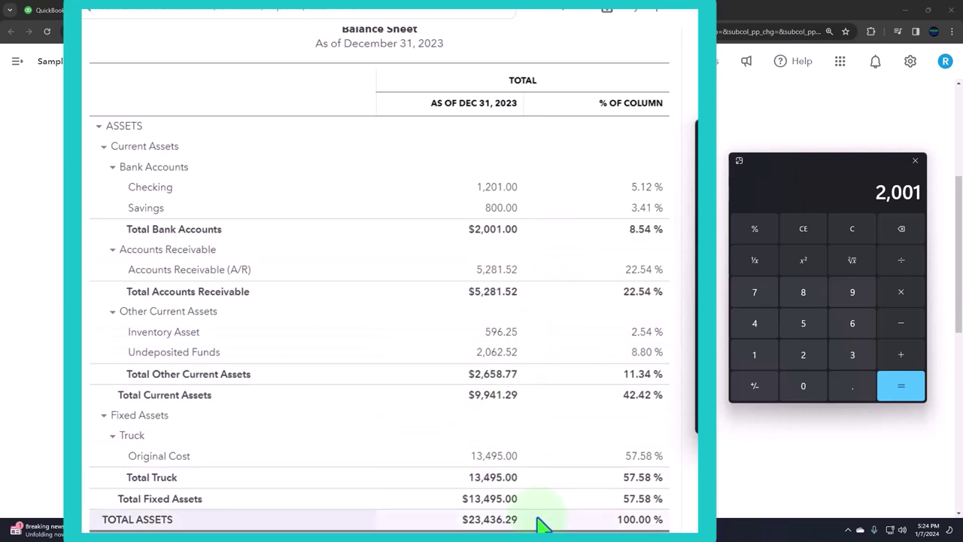
type("436.29")
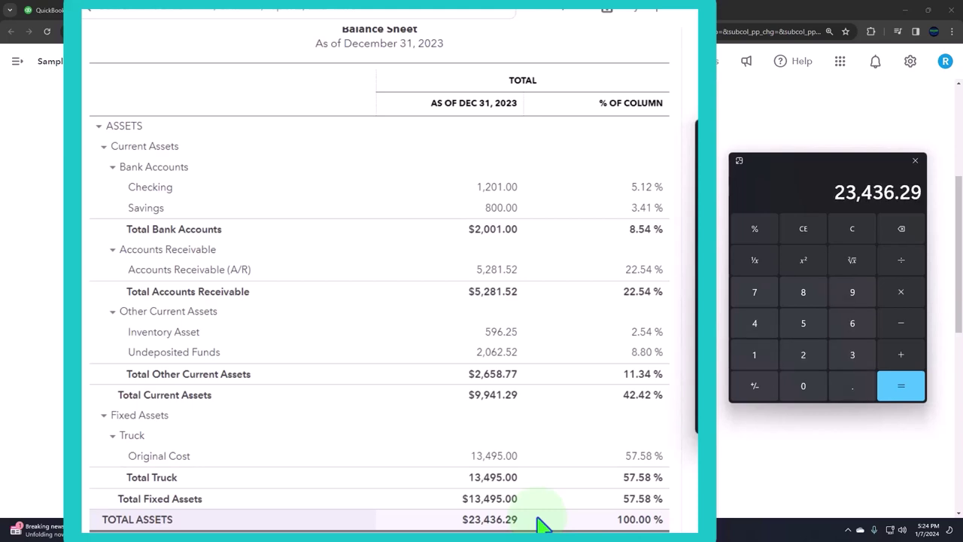
key("Return")
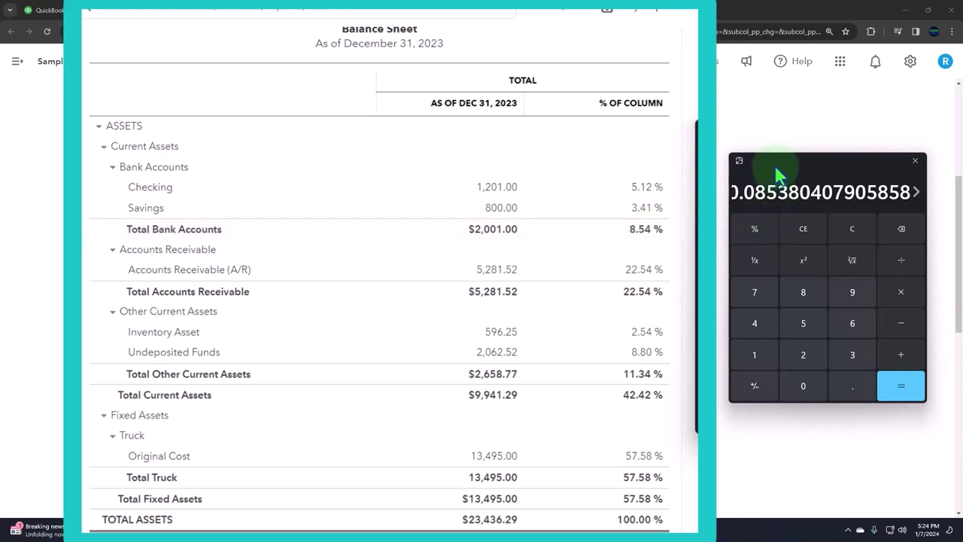
left_click(915, 160)
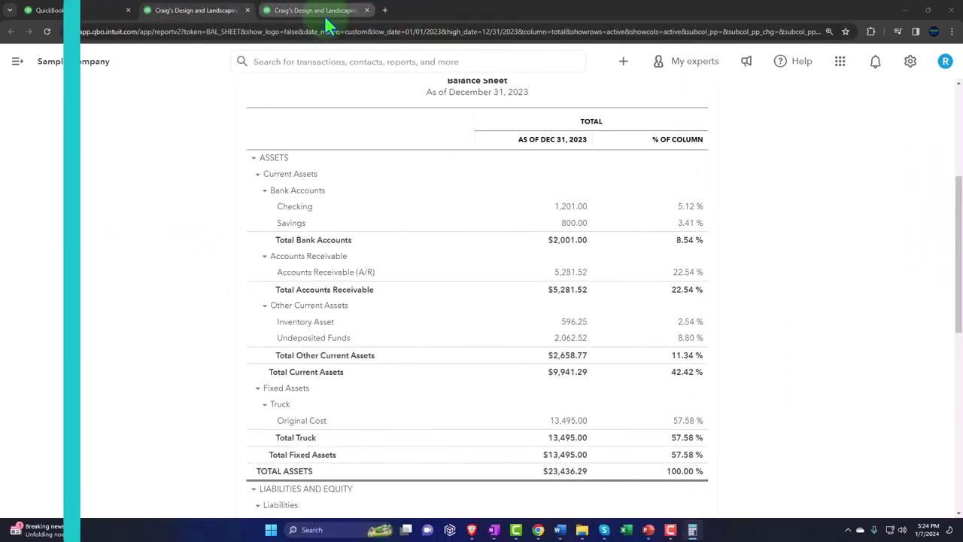
- Switch to the Profit and Loss report, add the % of Row comparison and rerun the report
left_click(324, 10)
scroll(399, 308, "up", 3)
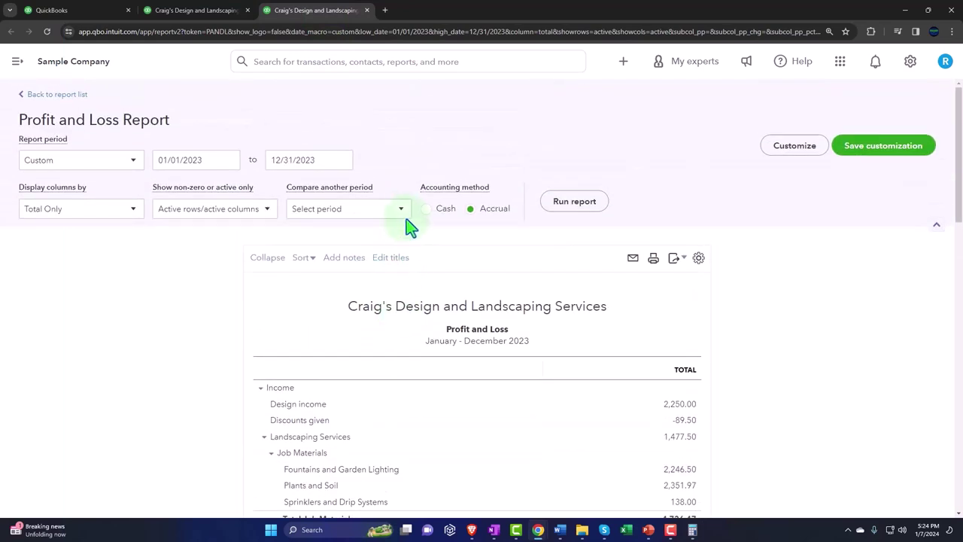
left_click(404, 212)
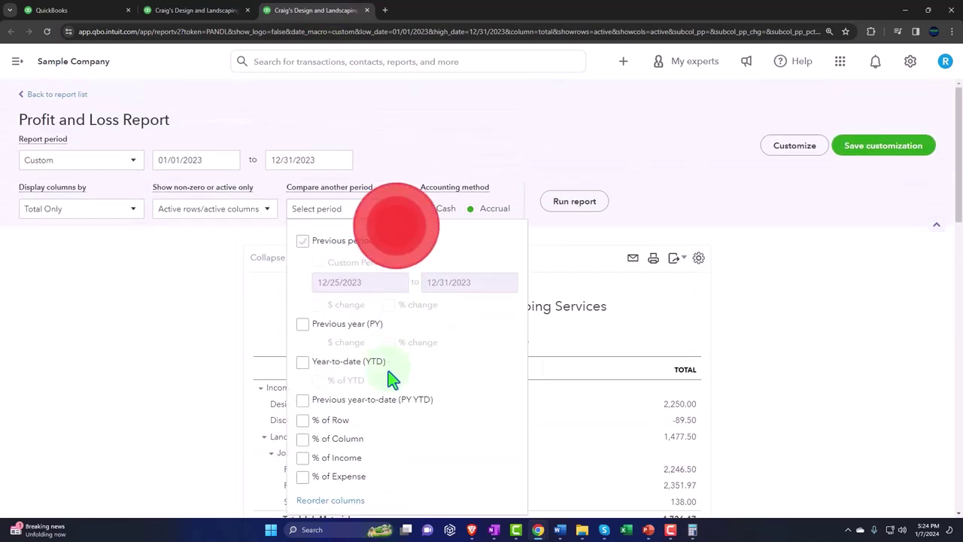
left_click(335, 442)
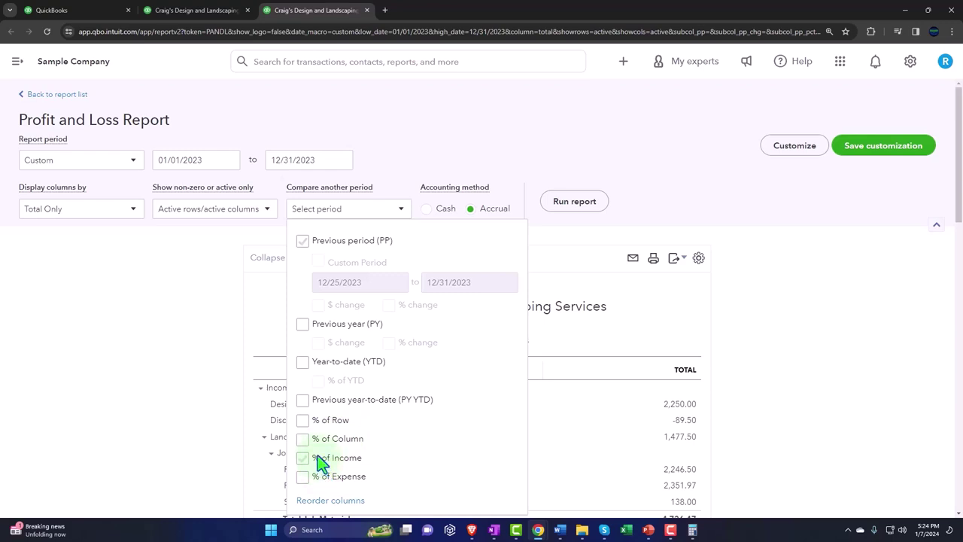
left_click(581, 200)
left_click(580, 195)
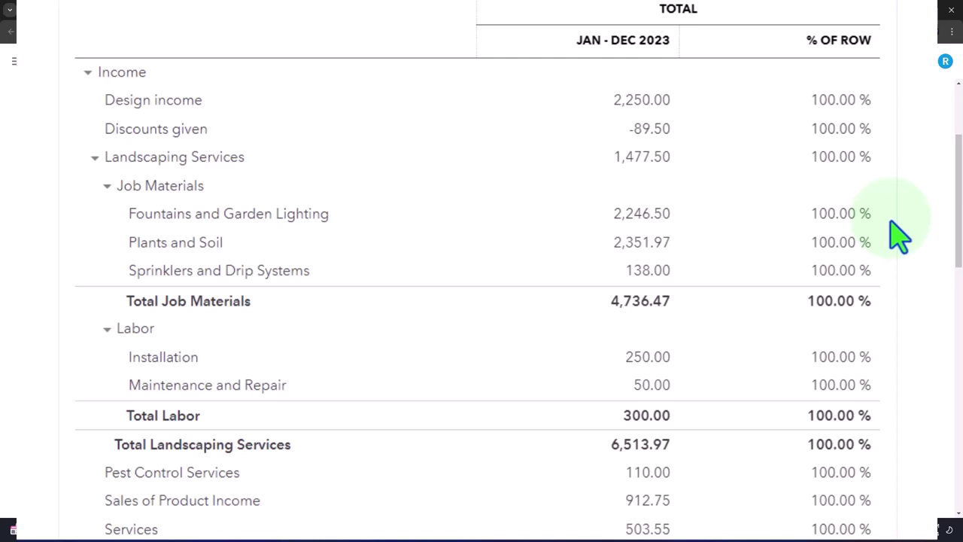
- Replace the % of Row comparison with % of Column in the Profit and Loss, rerun it and review the percentages down to Net Income
scroll(715, 342, "up", 2)
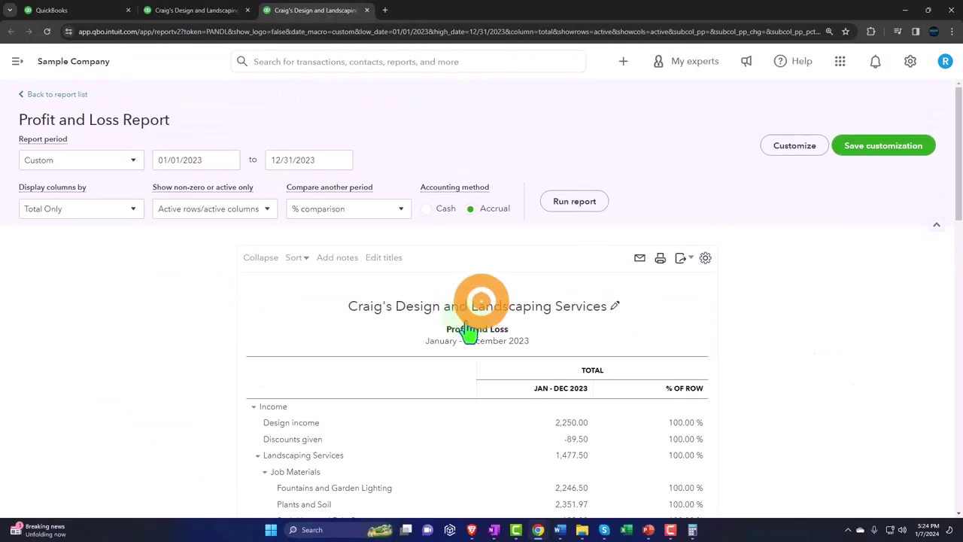
left_click(401, 210)
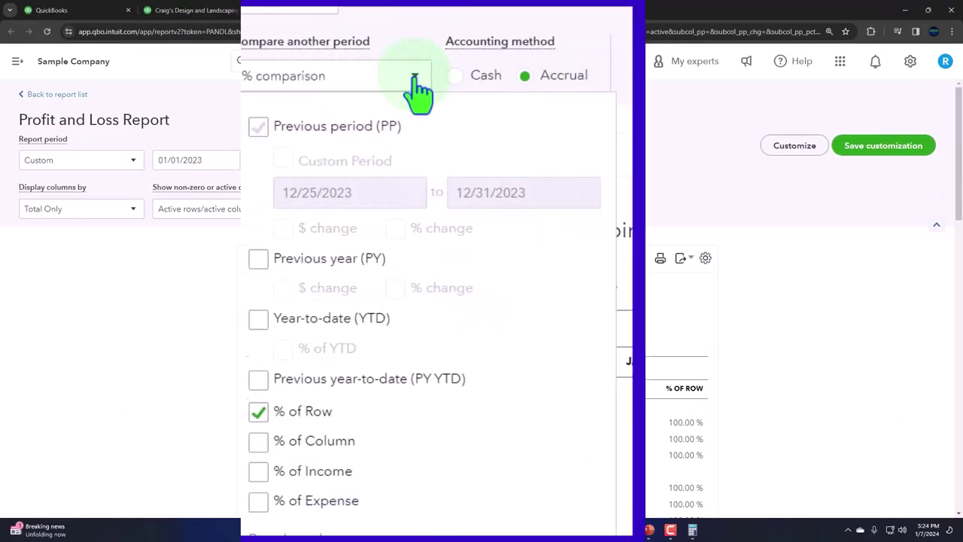
left_click(259, 415)
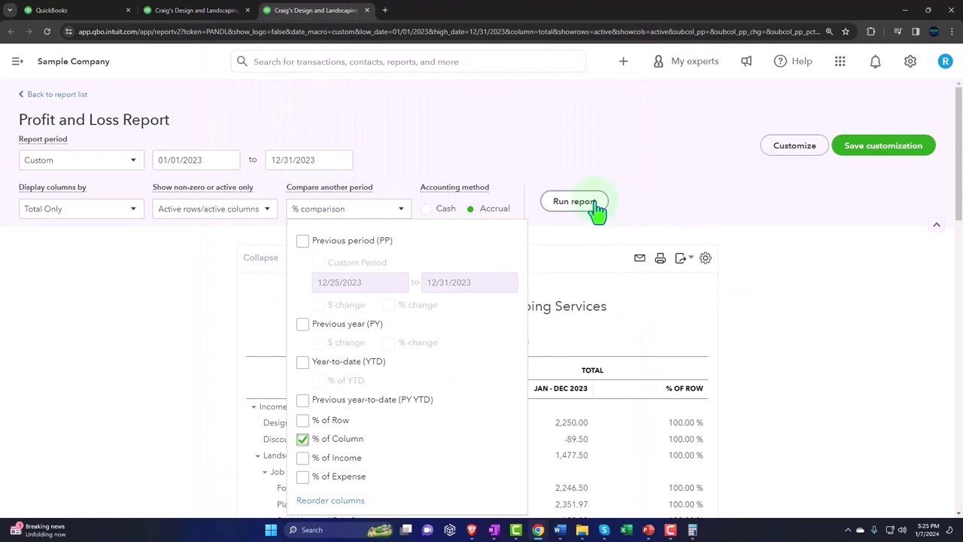
left_click(594, 203)
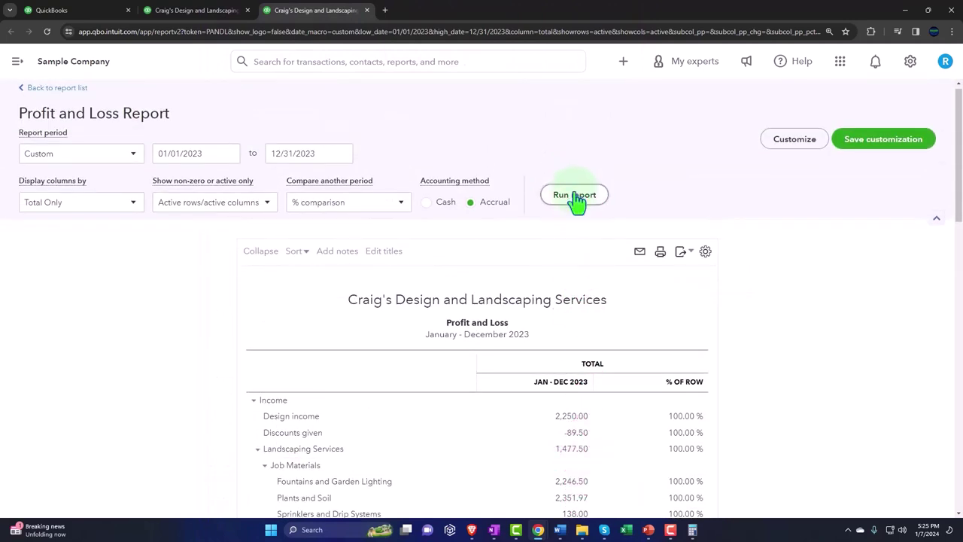
scroll(576, 199, "down", 2)
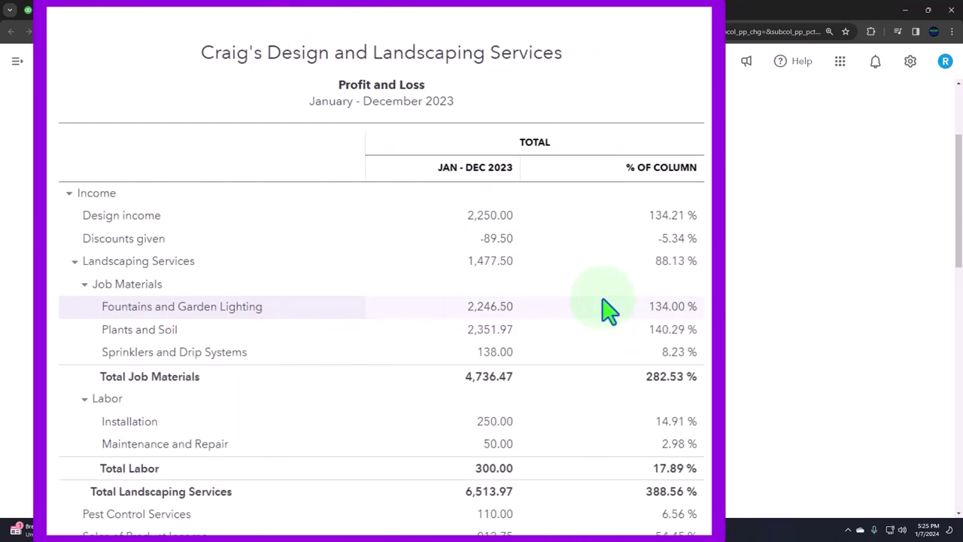
scroll(608, 308, "down", 10)
scroll(608, 309, "down", 5)
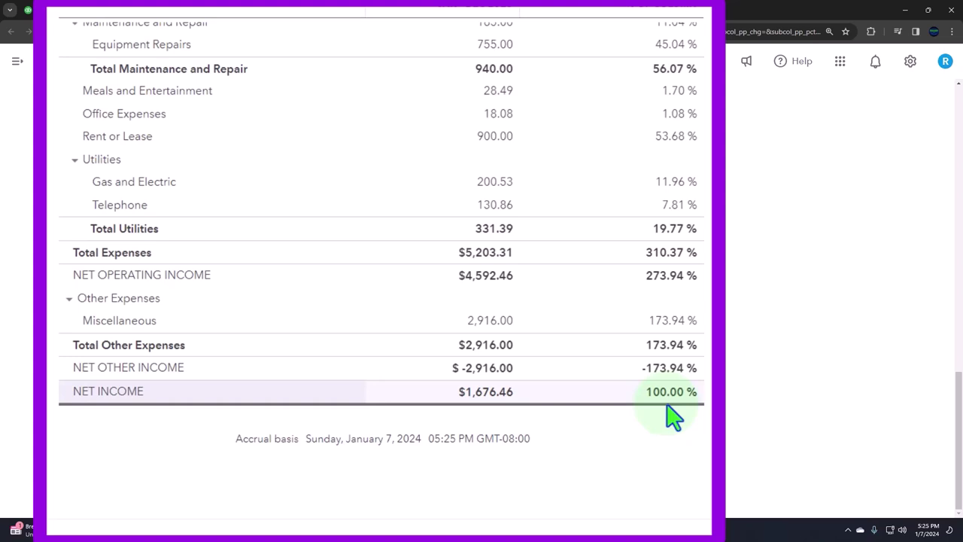
- Divide Total Job Materials income of 4,736.47 by Net Income of 1,676.46 in Calculator and compare it with the Profit and Loss's % of Column
left_click_drag(962, 161, 843, 155)
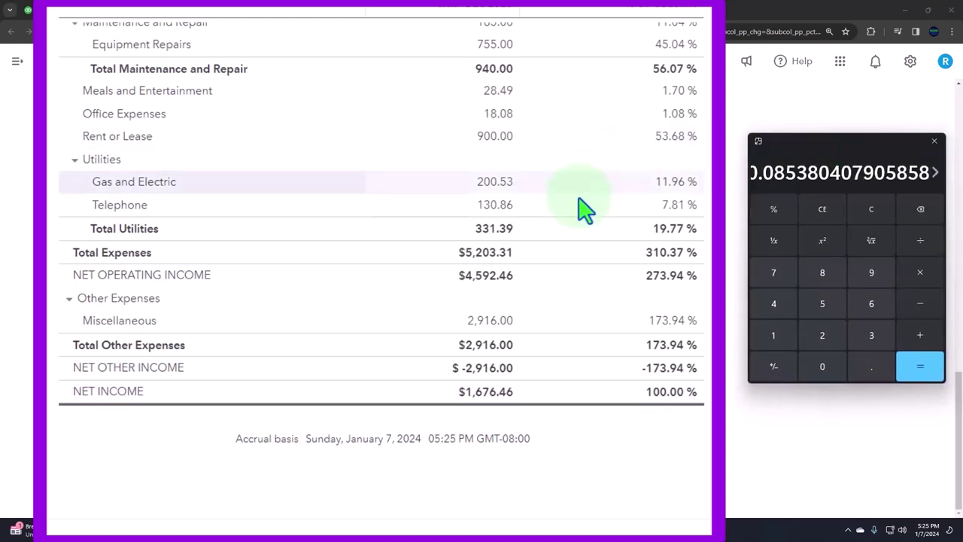
scroll(571, 388, "up", 15)
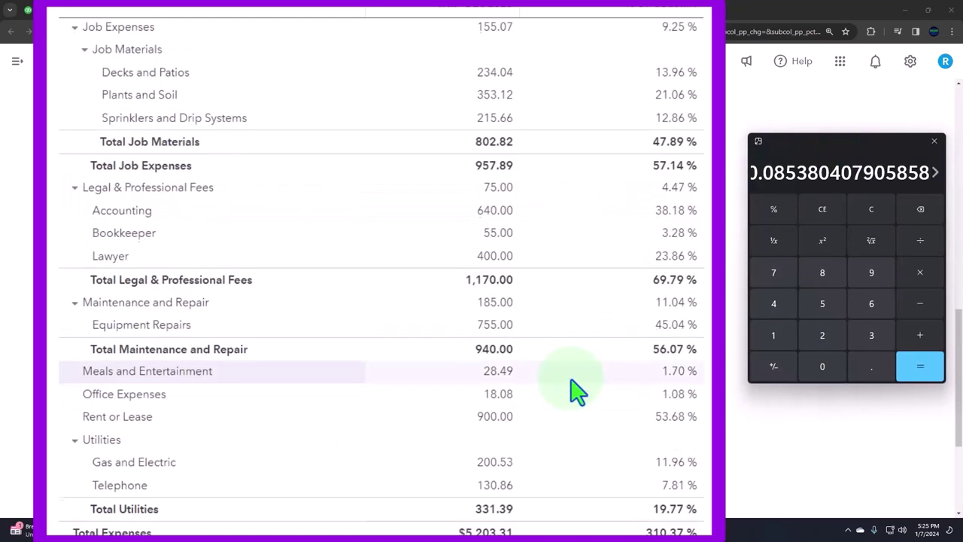
scroll(576, 388, "down", 1)
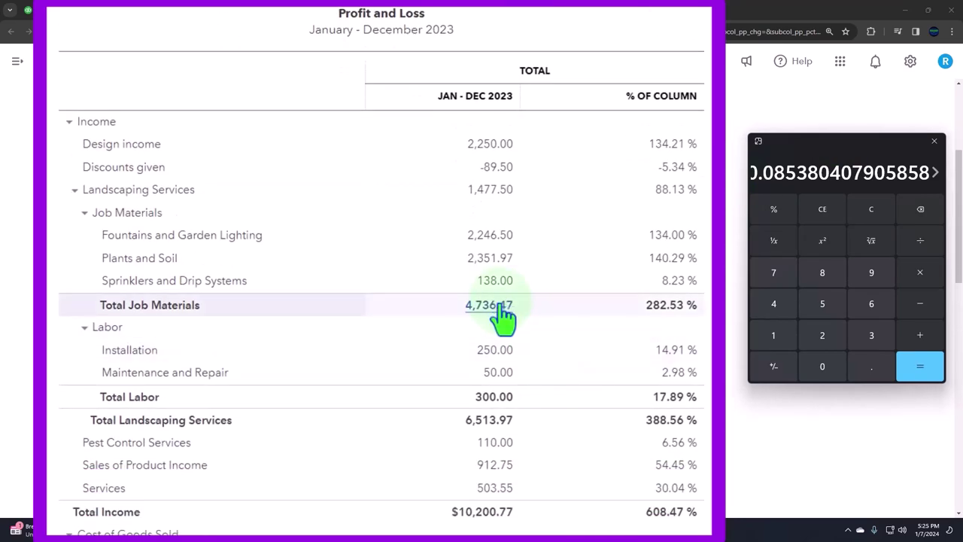
left_click(863, 210)
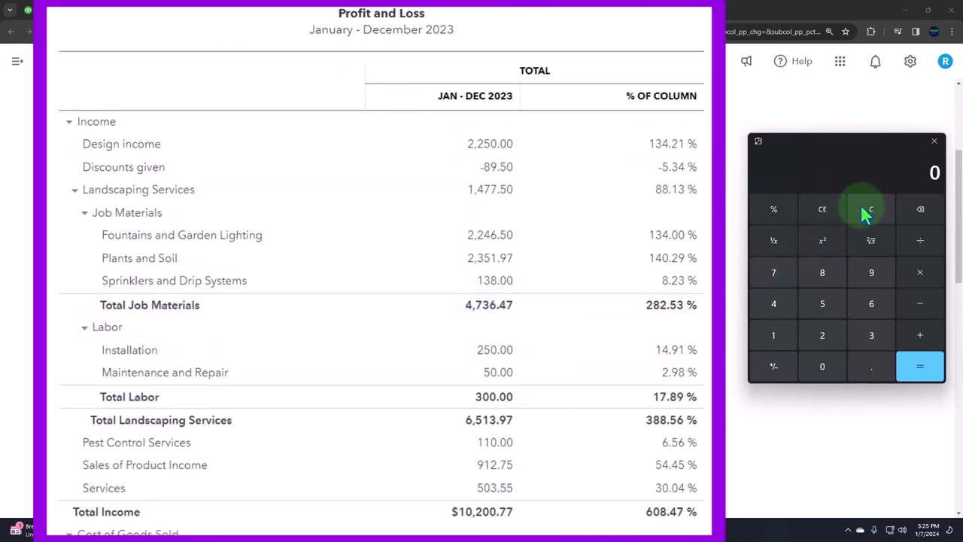
type("4,736.47")
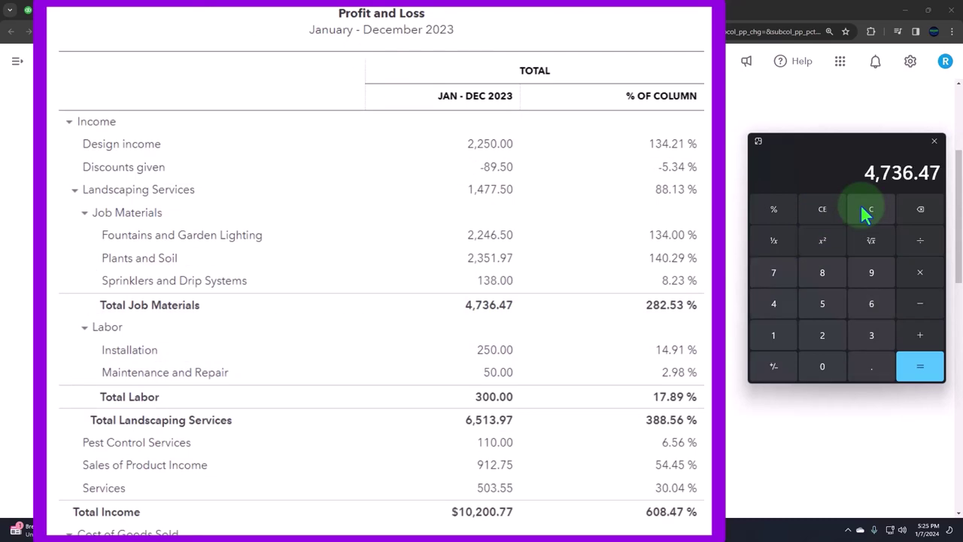
scroll(617, 236, "down", 15)
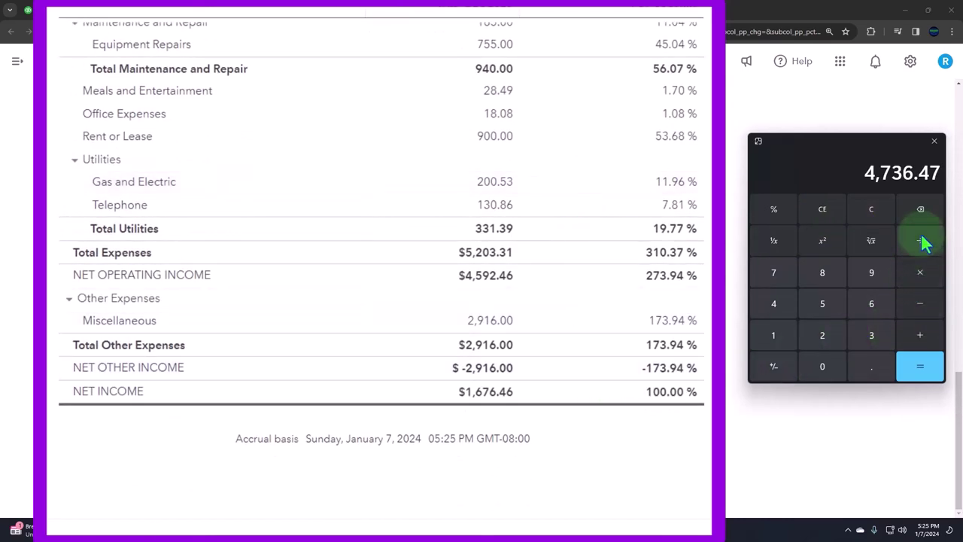
type("1676.46")
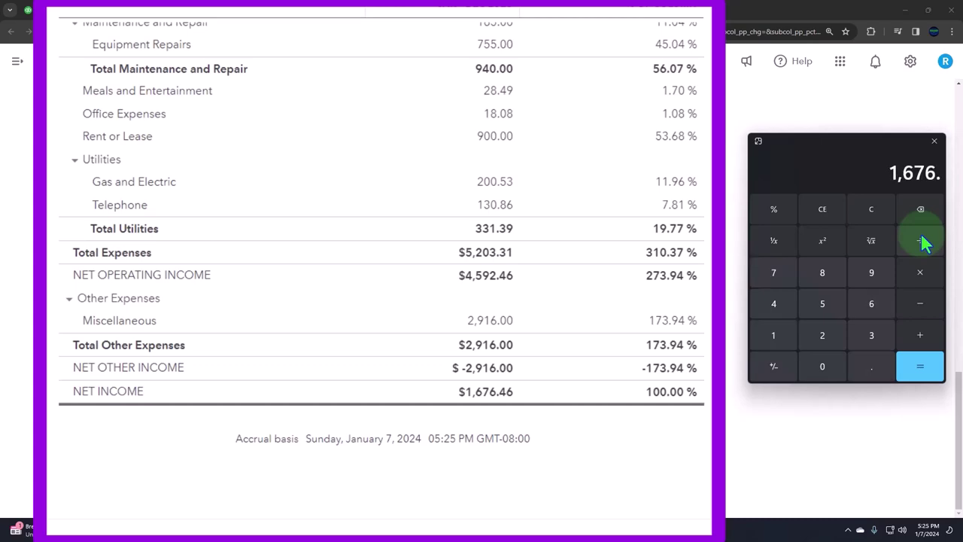
key("Return")
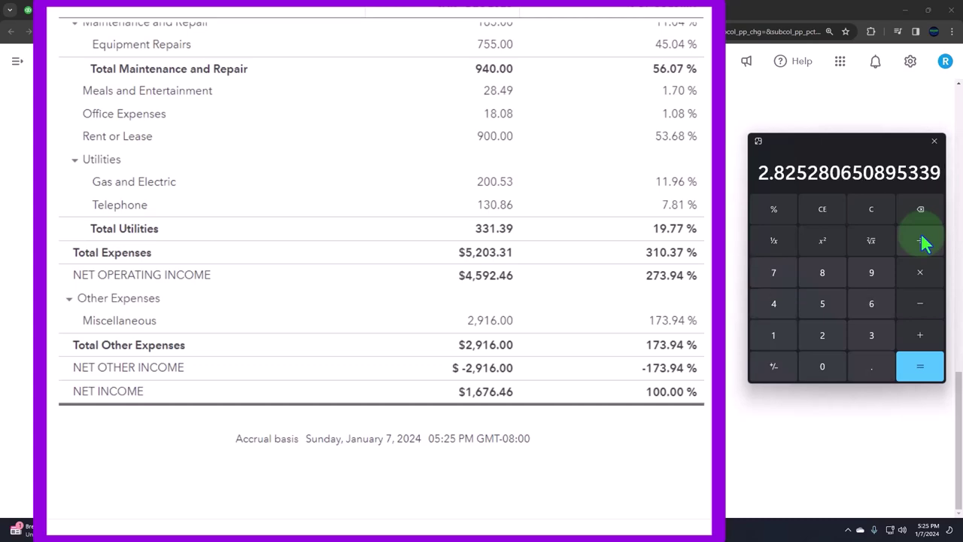
scroll(639, 237, "up", 12)
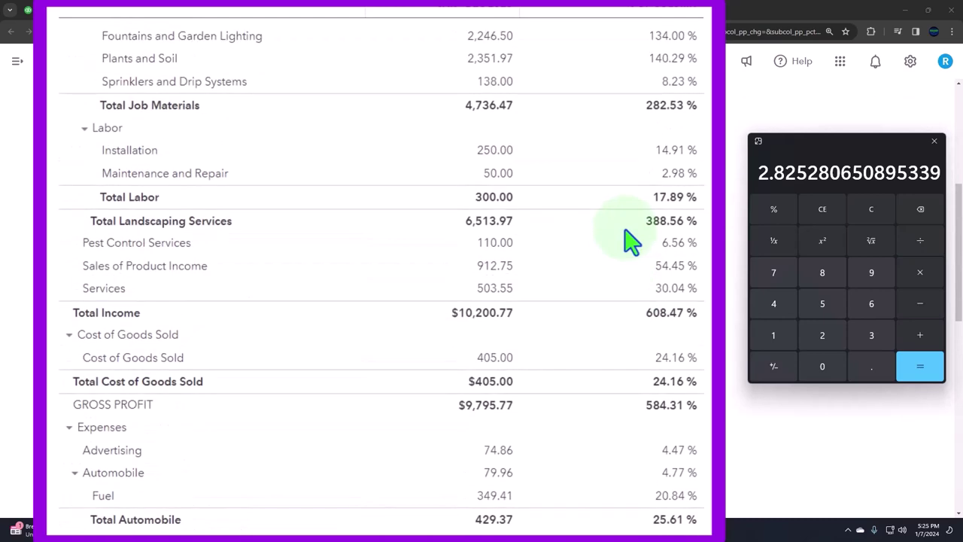
scroll(630, 239, "up", 4)
scroll(630, 239, "down", 1)
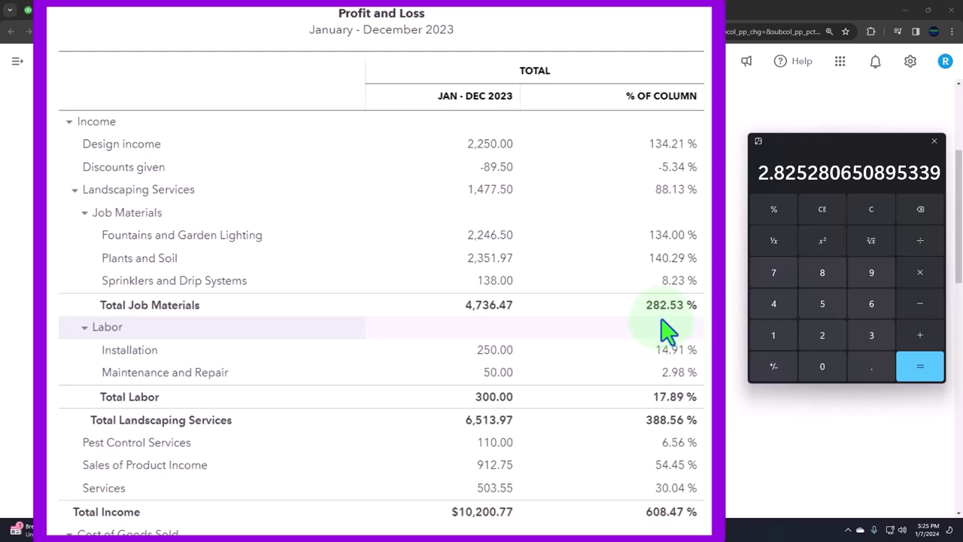
scroll(666, 329, "down", 10)
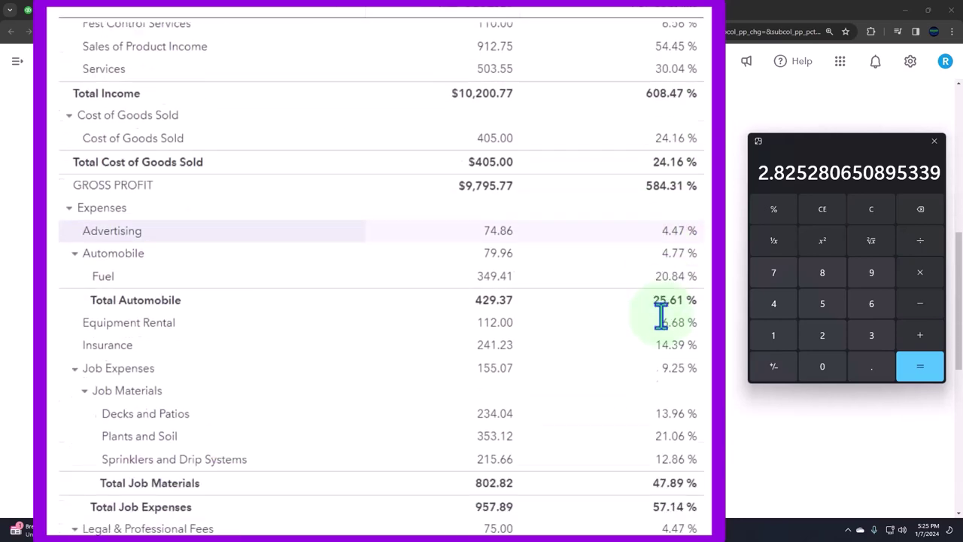
scroll(661, 316, "down", 4)
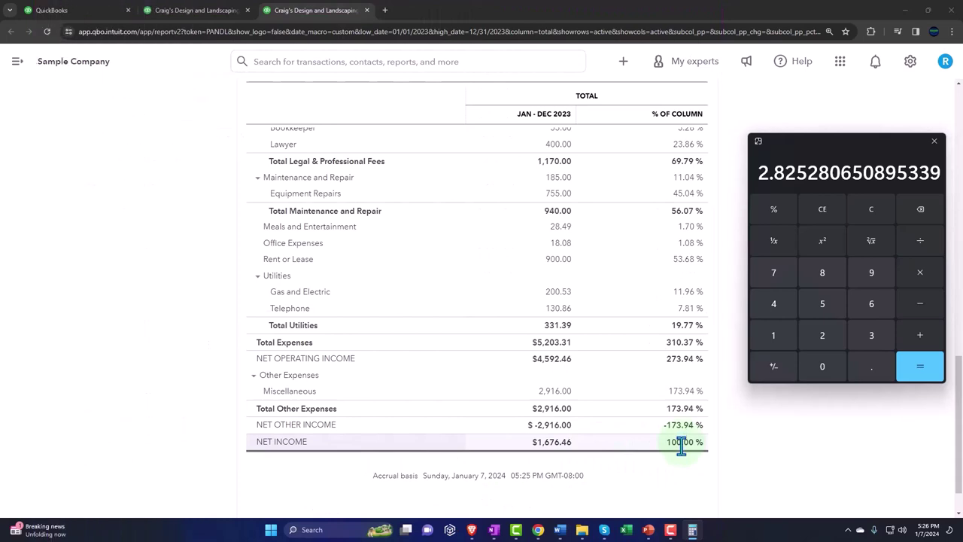
- Replace the % of Column comparison with % of Income in the Profit and Loss and rerun the report
scroll(681, 444, "up", 10)
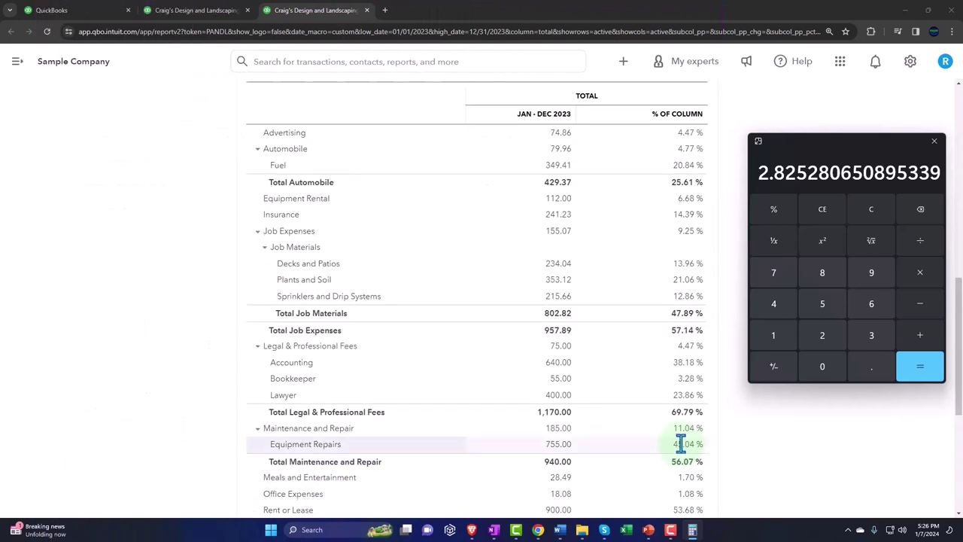
left_click(401, 202)
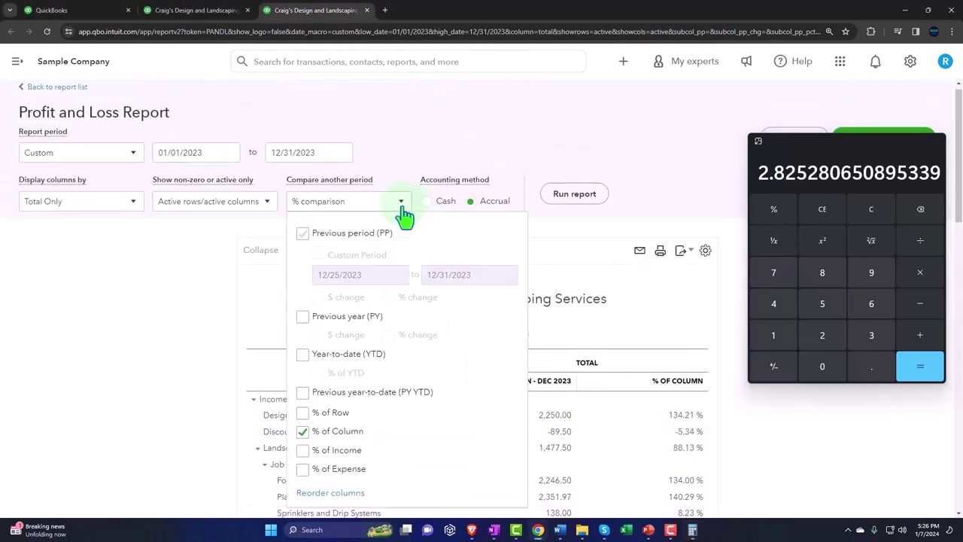
left_click(302, 431)
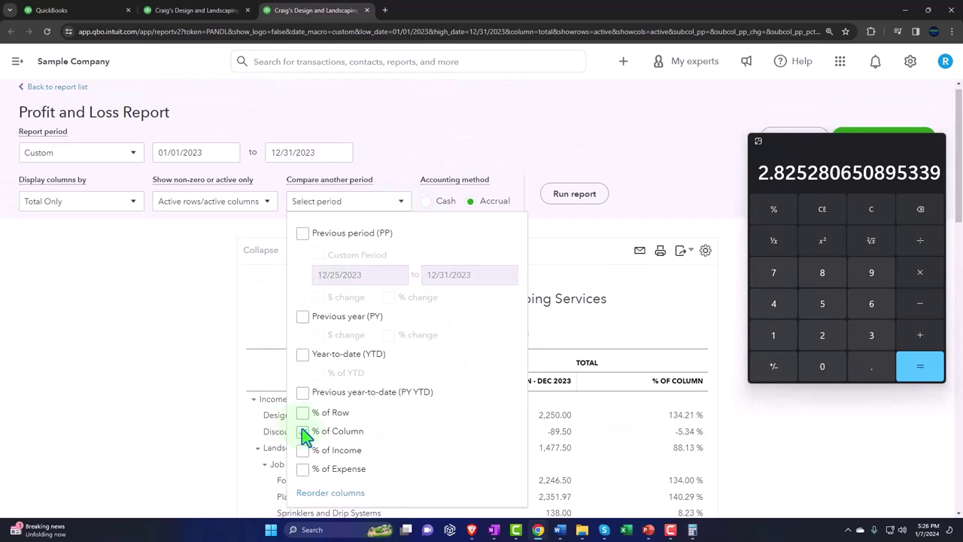
left_click(304, 432)
left_click(302, 449)
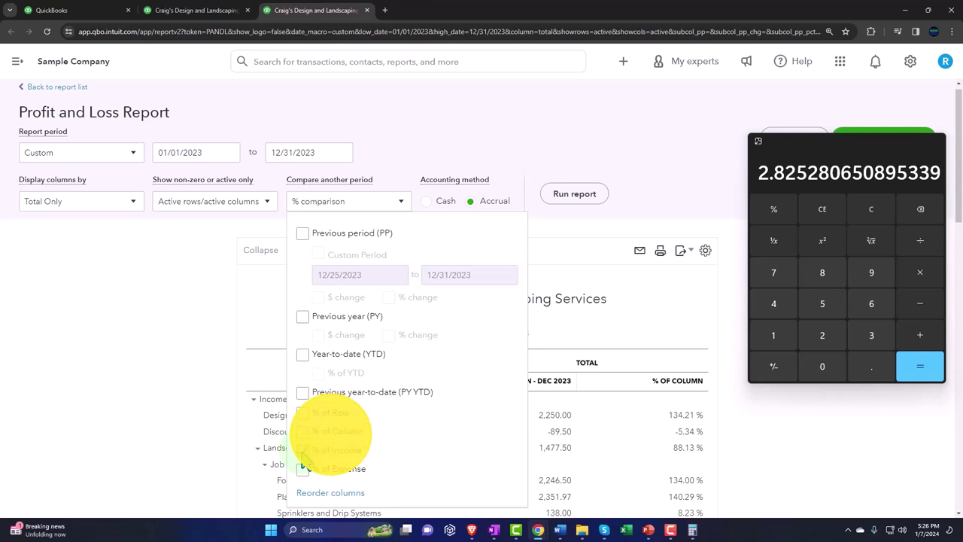
scroll(172, 391, "down", 2)
scroll(516, 254, "up", 2)
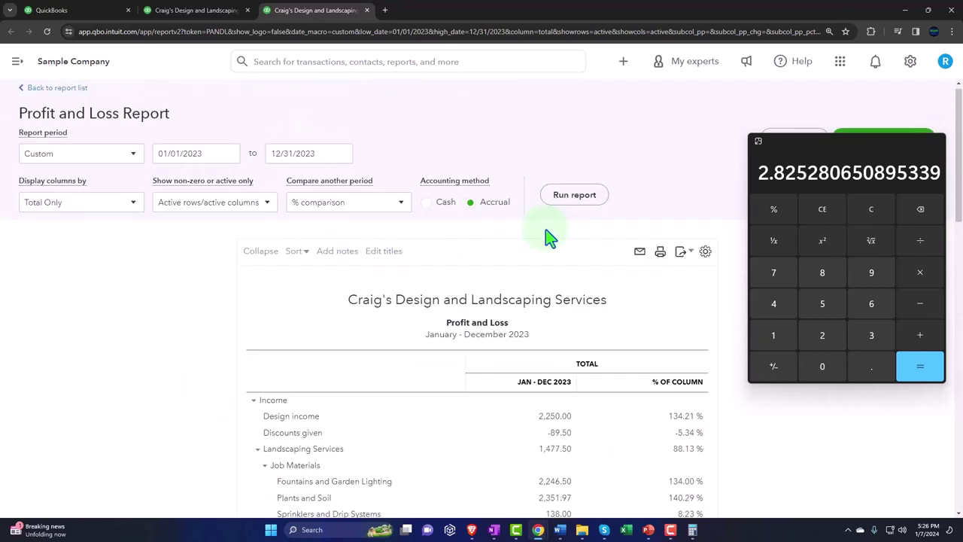
left_click(586, 193)
scroll(588, 195, "down", 2)
scroll(588, 195, "down", 2)
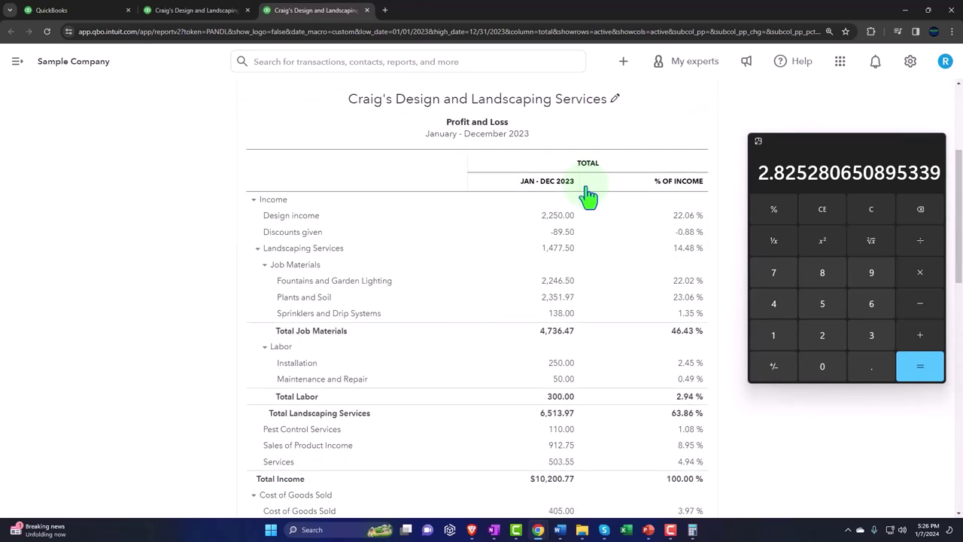
- Divide Total Job Materials income of 4,736.47 by Total Income of 10,200.77 in Calculator and compare it with the Profit and Loss's % of Income
scroll(590, 194, "down", 2)
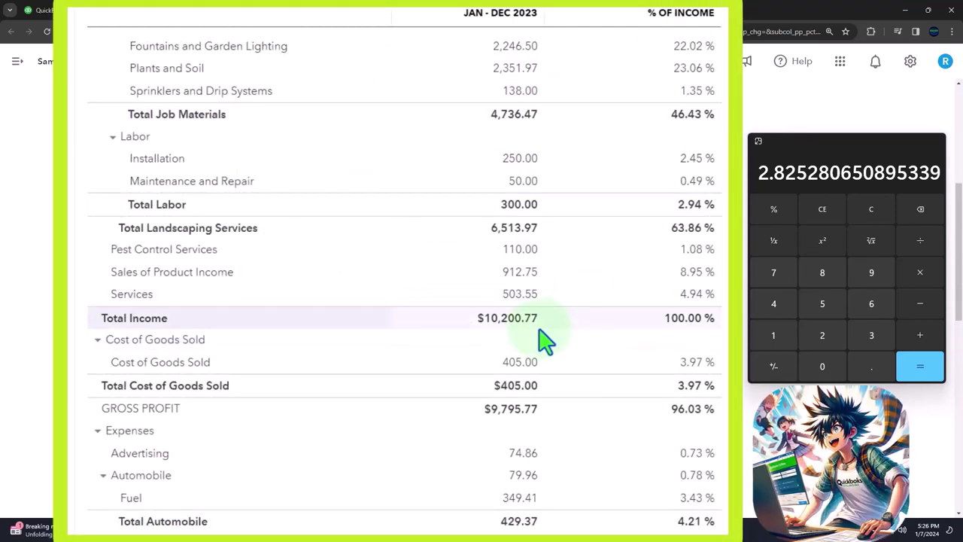
scroll(545, 340, "up", 3)
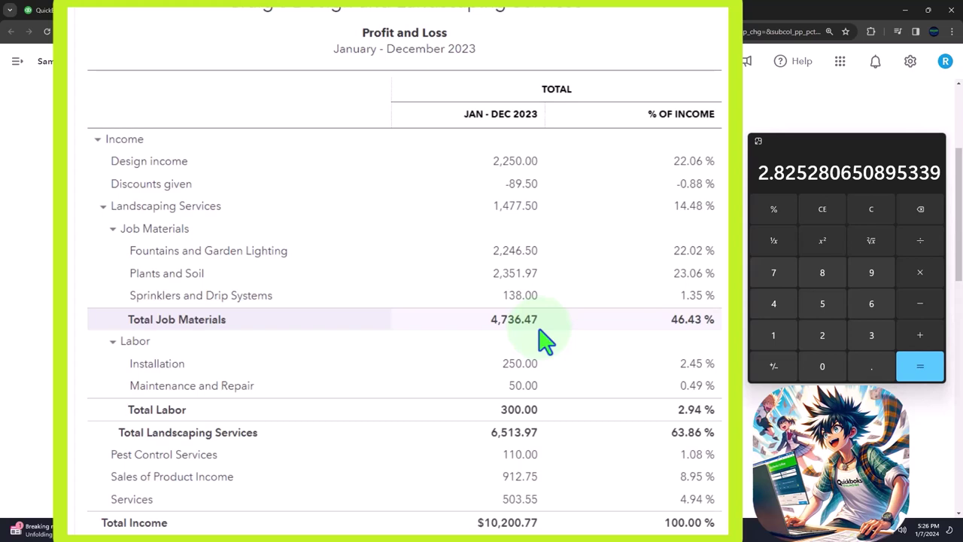
scroll(541, 340, "down", 4)
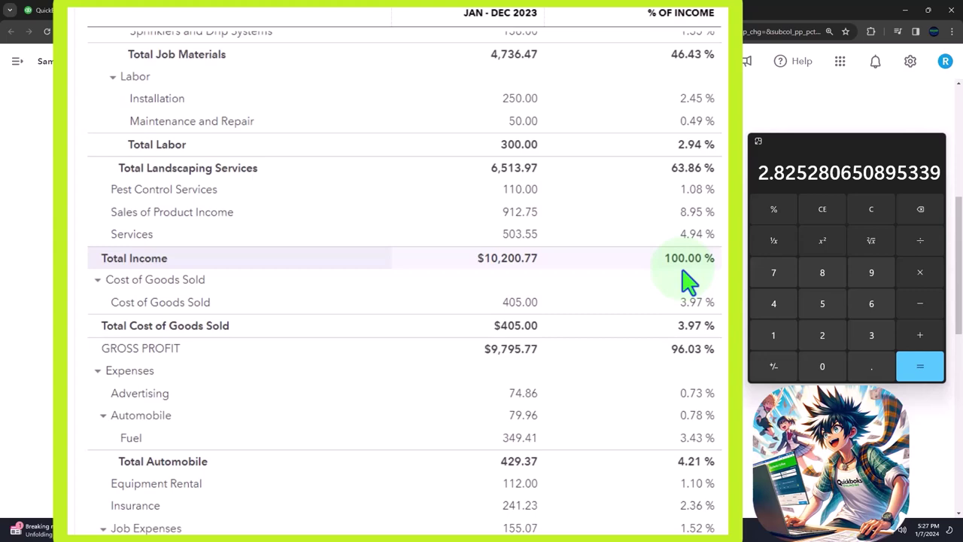
scroll(688, 282, "up", 3)
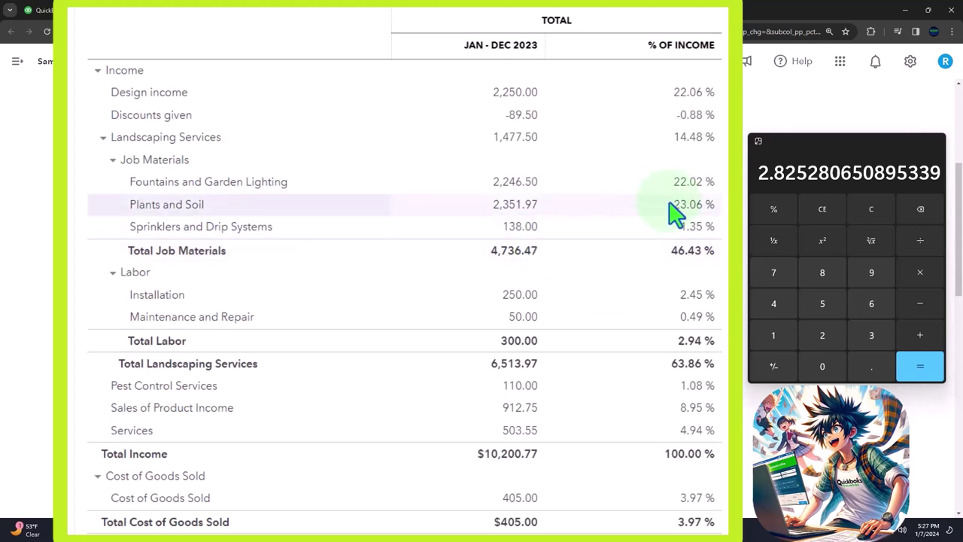
left_click(865, 213)
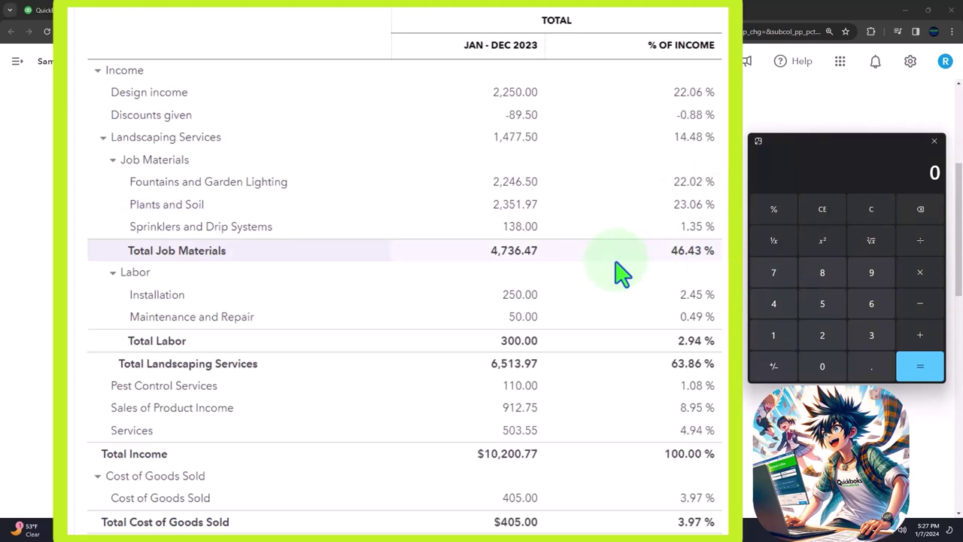
type("4736.47")
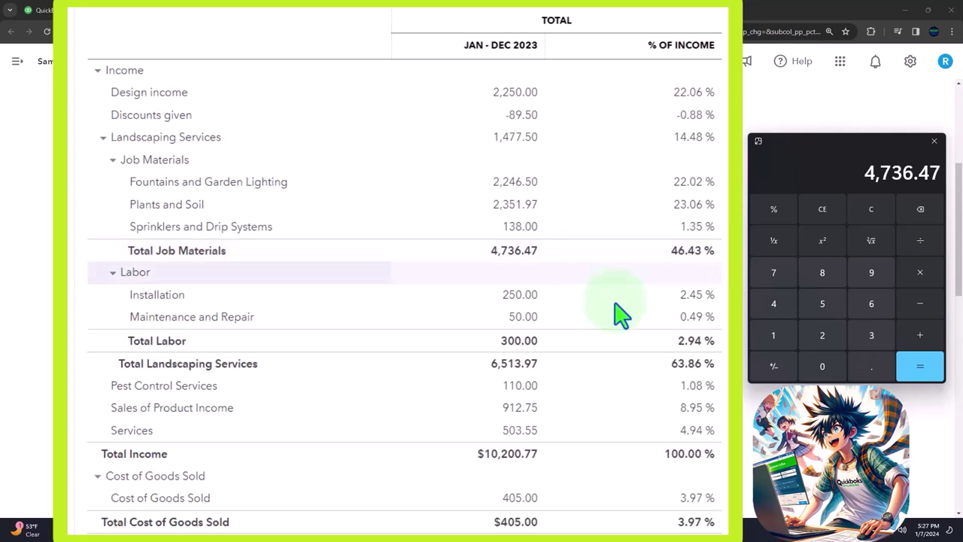
type("102")
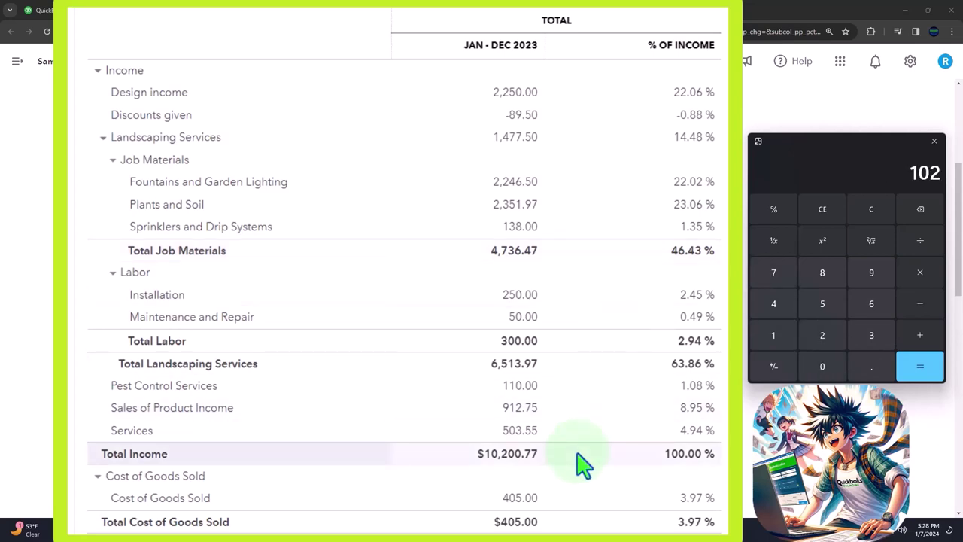
type("00.77")
key("Return")
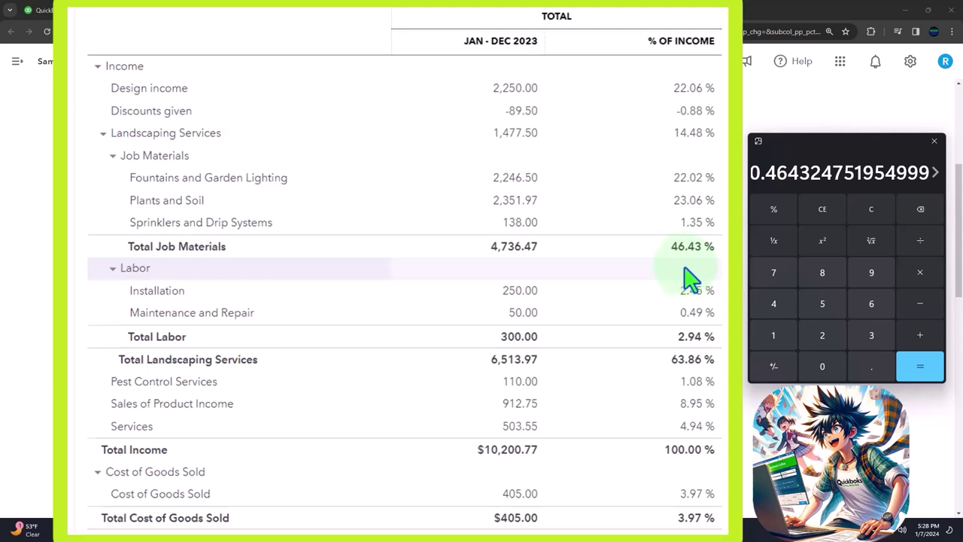
scroll(690, 280, "down", 2)
scroll(690, 279, "down", 1)
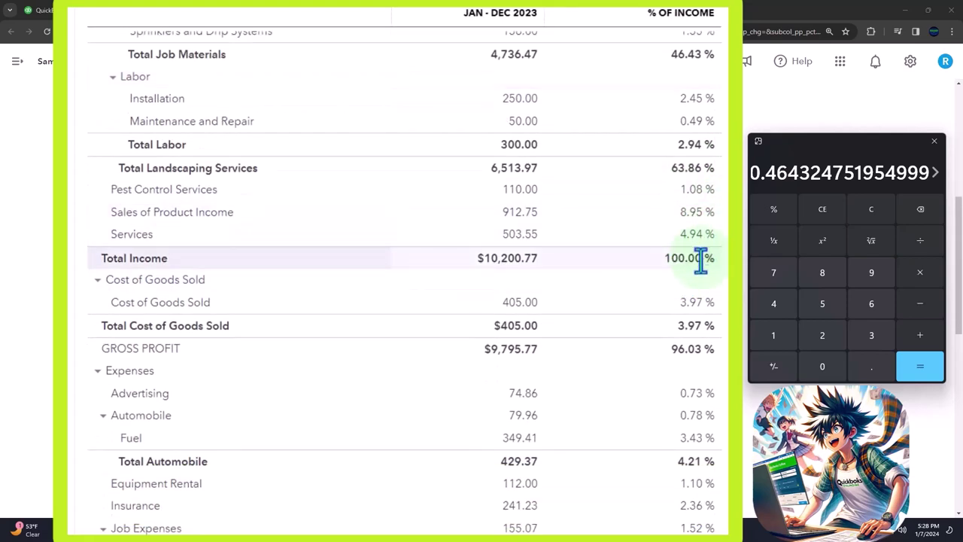
scroll(700, 260, "up", 1)
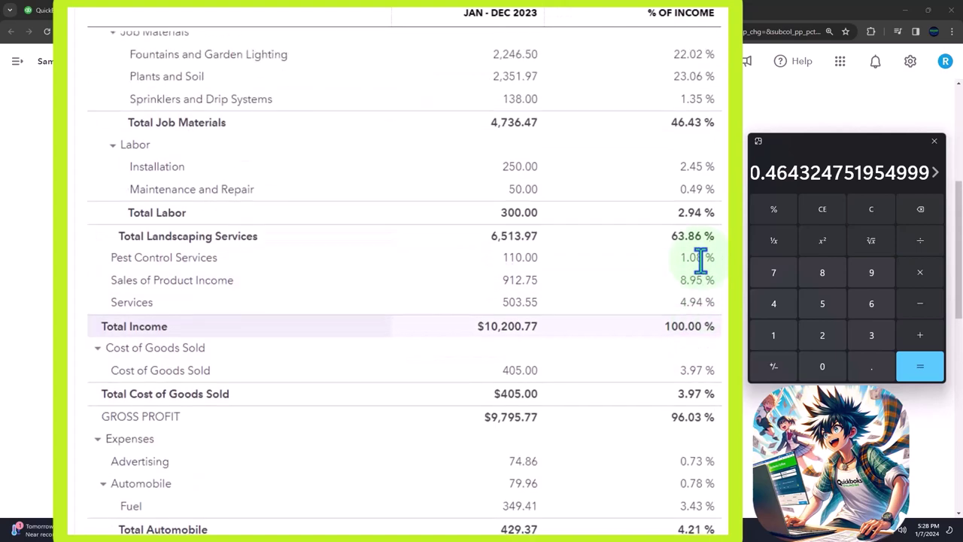
- Sum the individual income accounts' % of Income values in Calculator, from Design income's 22.06 through Services' 4.94, subtracting 0.88 for Discounts given
left_click(843, 213)
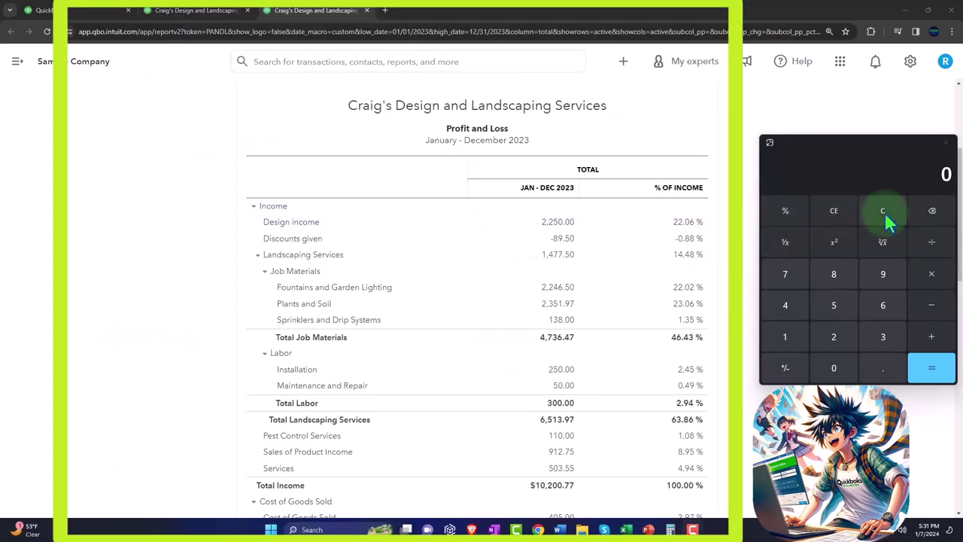
left_click(885, 212)
type("22.06")
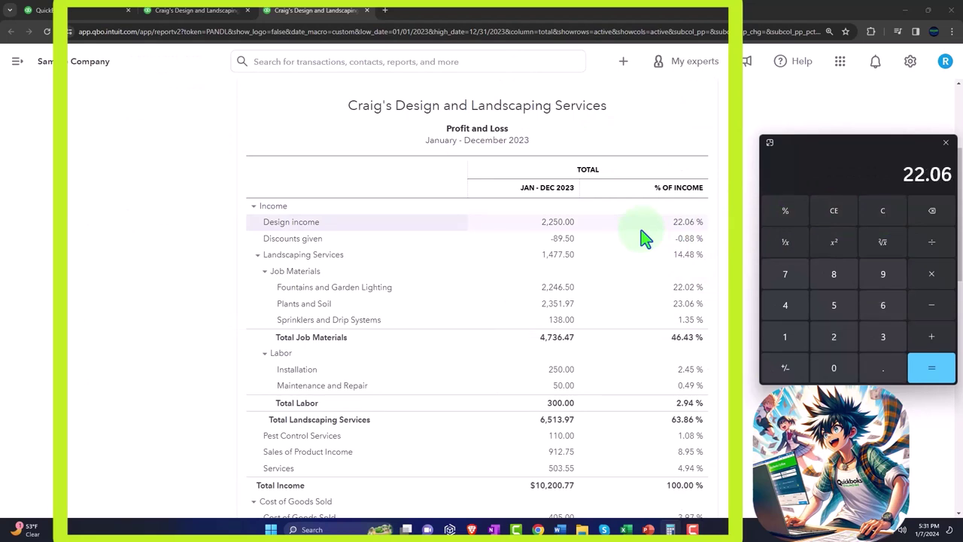
type("-0.88-14.4")
type("226+236+1.35+")
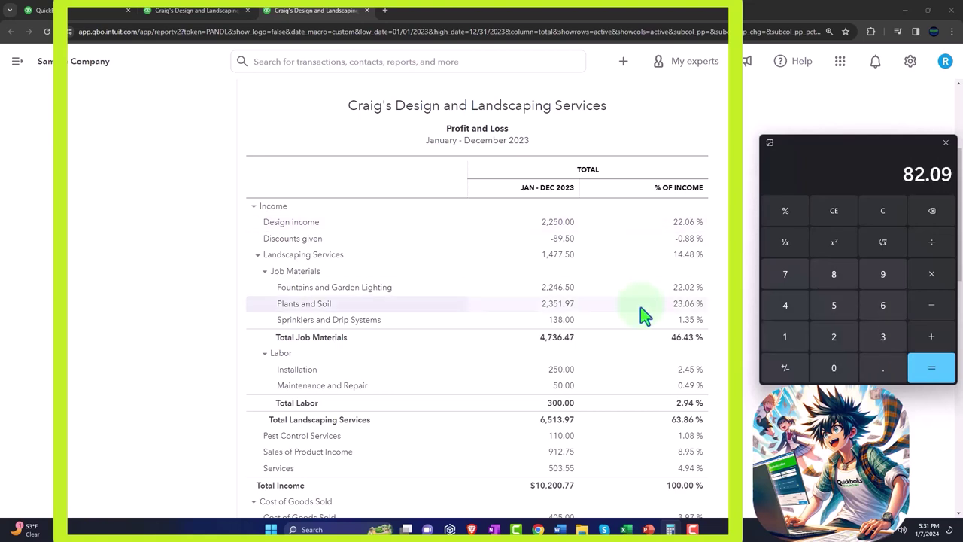
scroll(639, 312, "down", 2)
type("2")
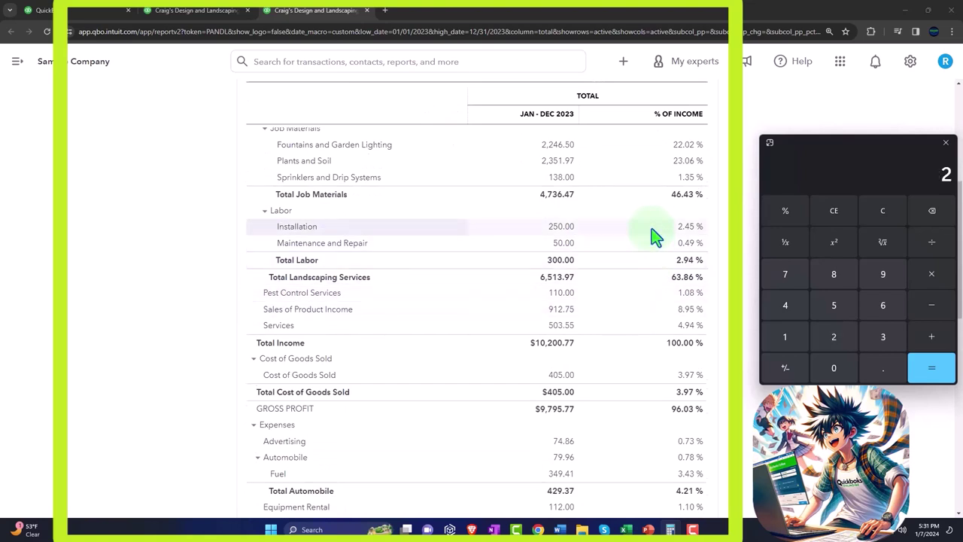
type(".45+0.49+1")
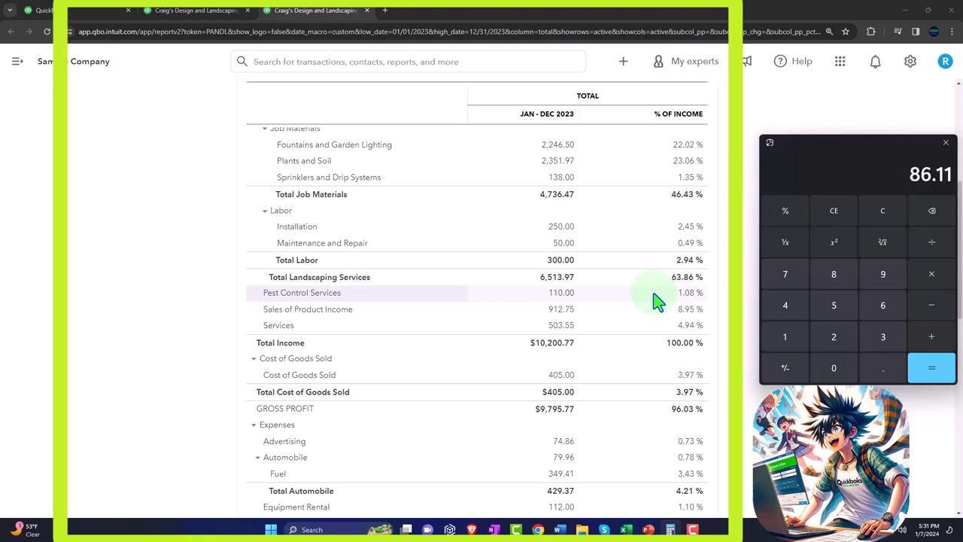
type(".08+8.95+4.94=")
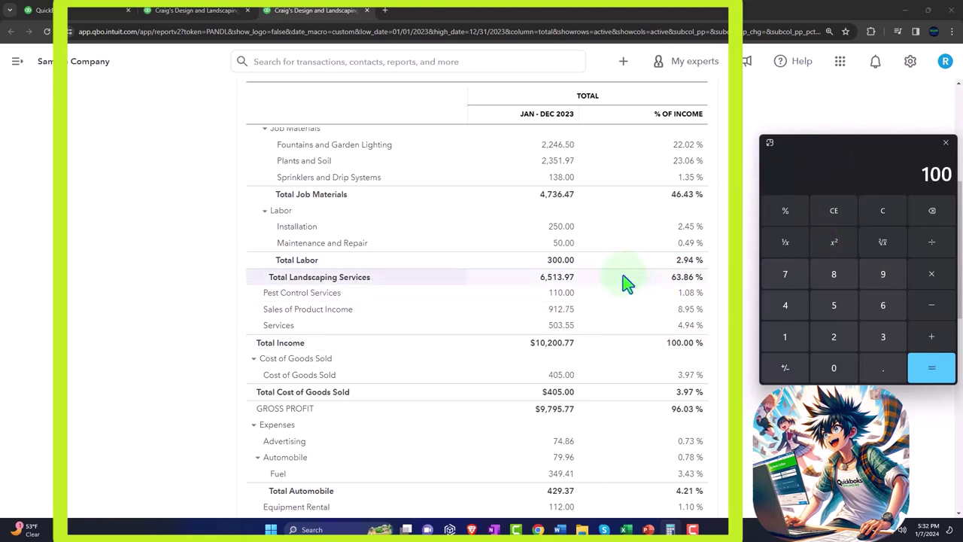
scroll(619, 284, "down", 2)
scroll(619, 286, "down", 1)
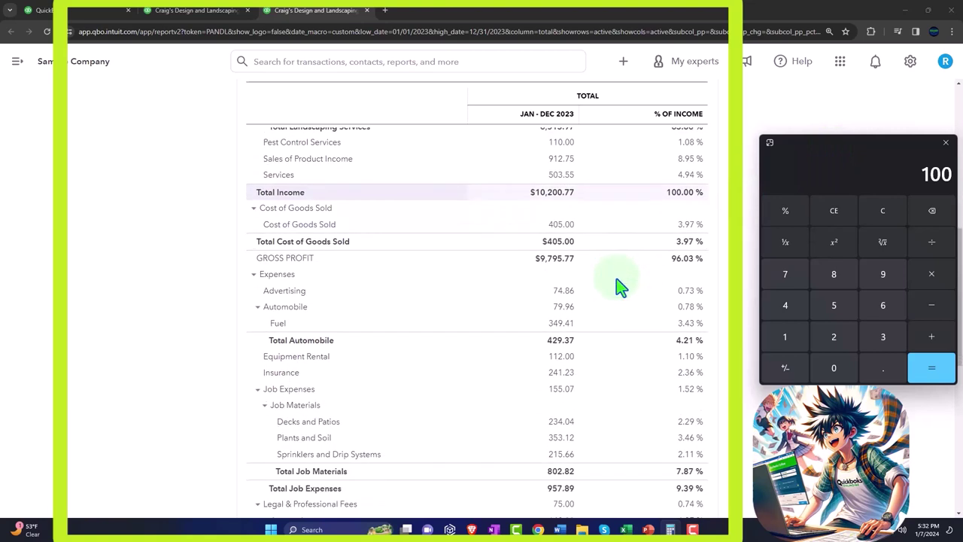